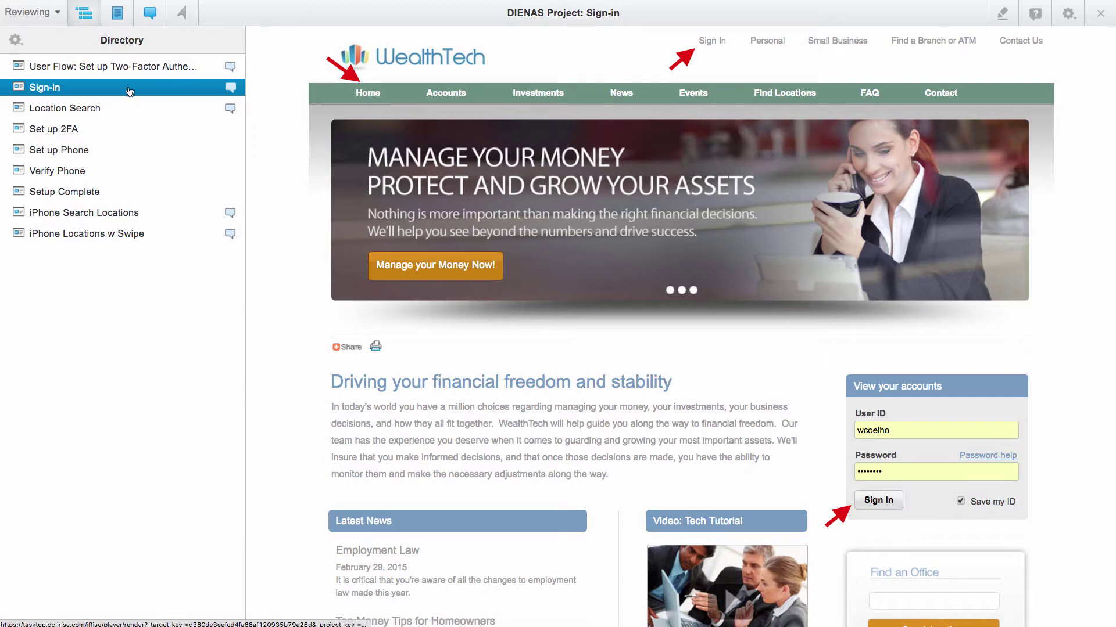
# View the Sign-in screen's requirements, return to the Directory, and open the Reviewing mode menu
pyautogui.click(116, 14)
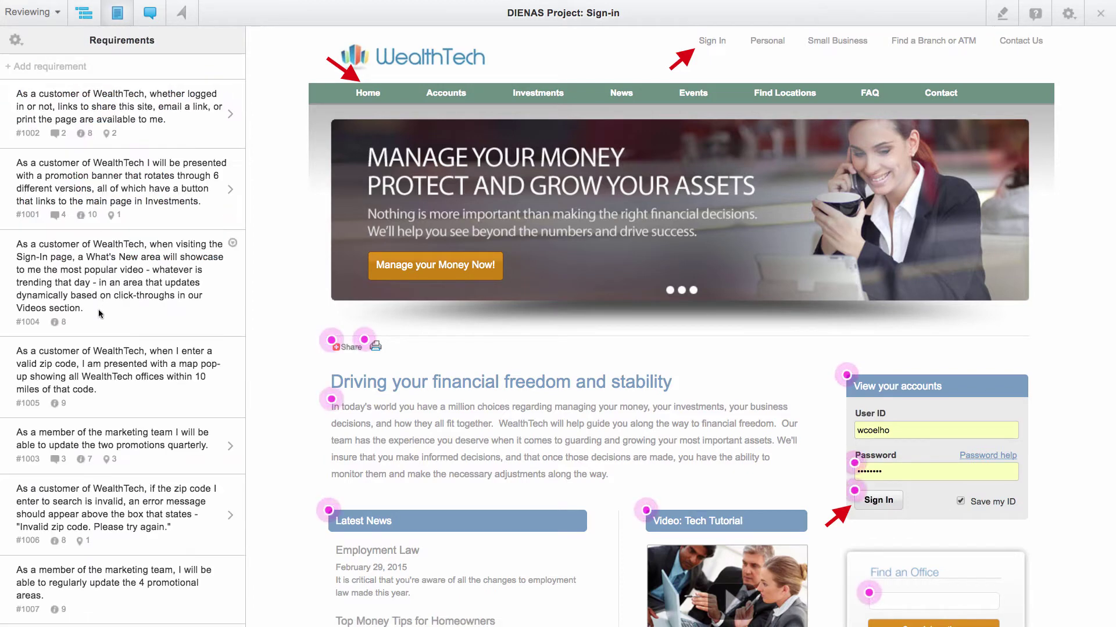
pyautogui.click(82, 14)
pyautogui.click(43, 14)
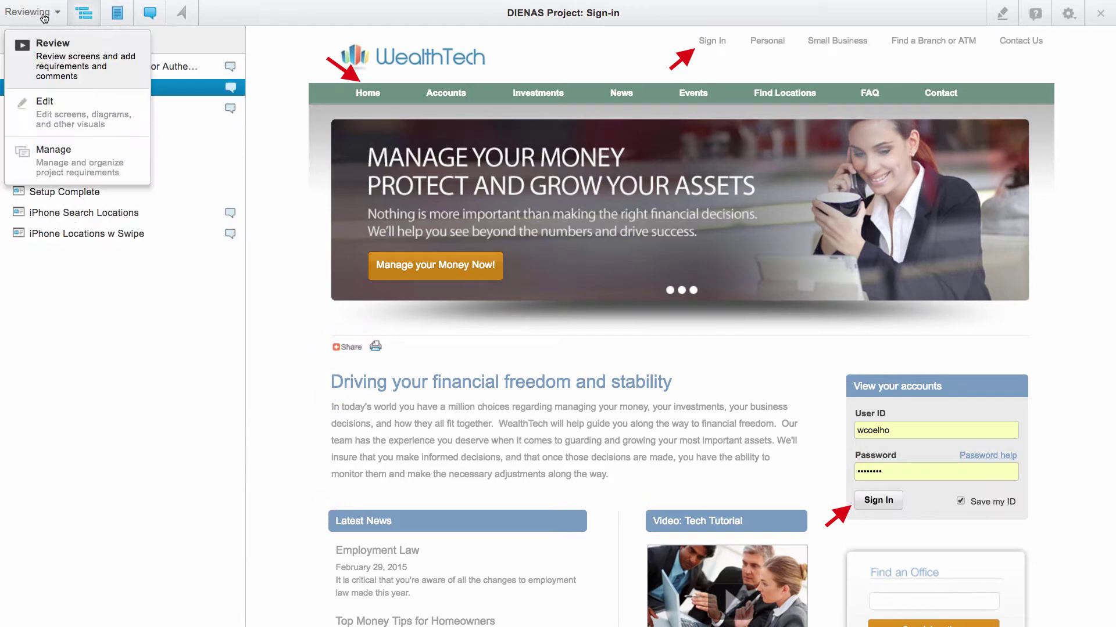
# Switch to Edit mode and add an Internal Page screen named 'Demo chapter' after Sign-in
pyautogui.click(49, 114)
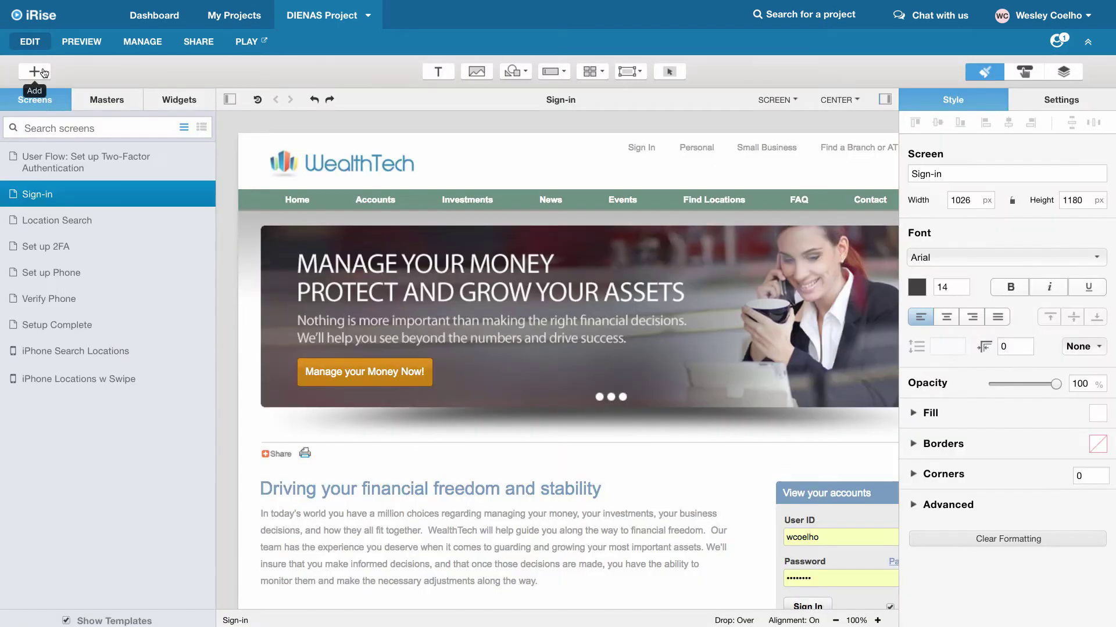
pyautogui.click(33, 72)
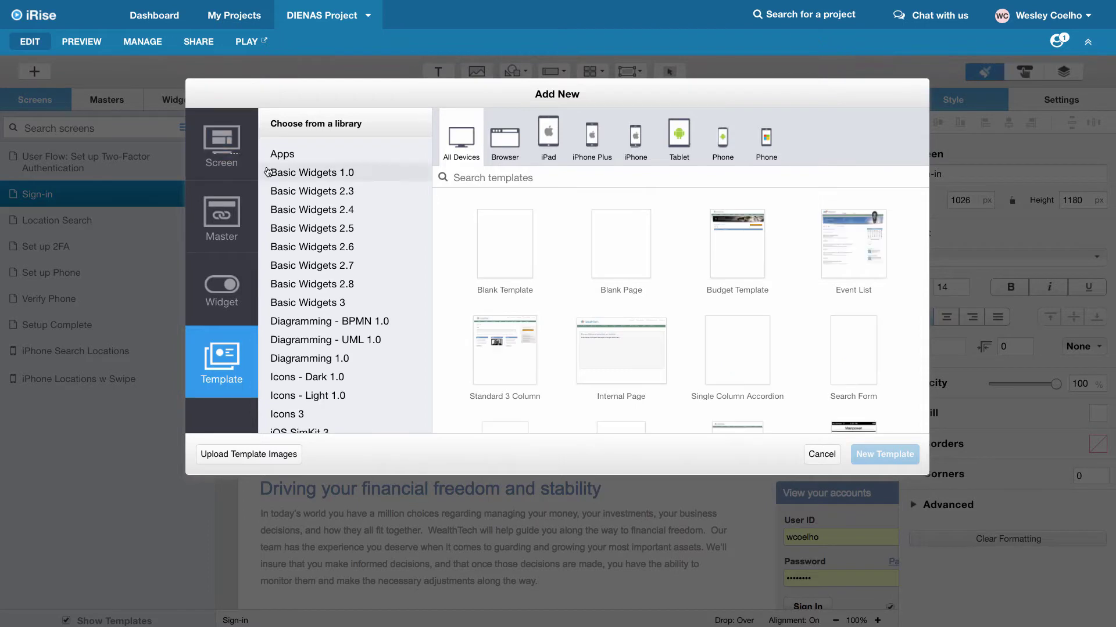
pyautogui.click(188, 166)
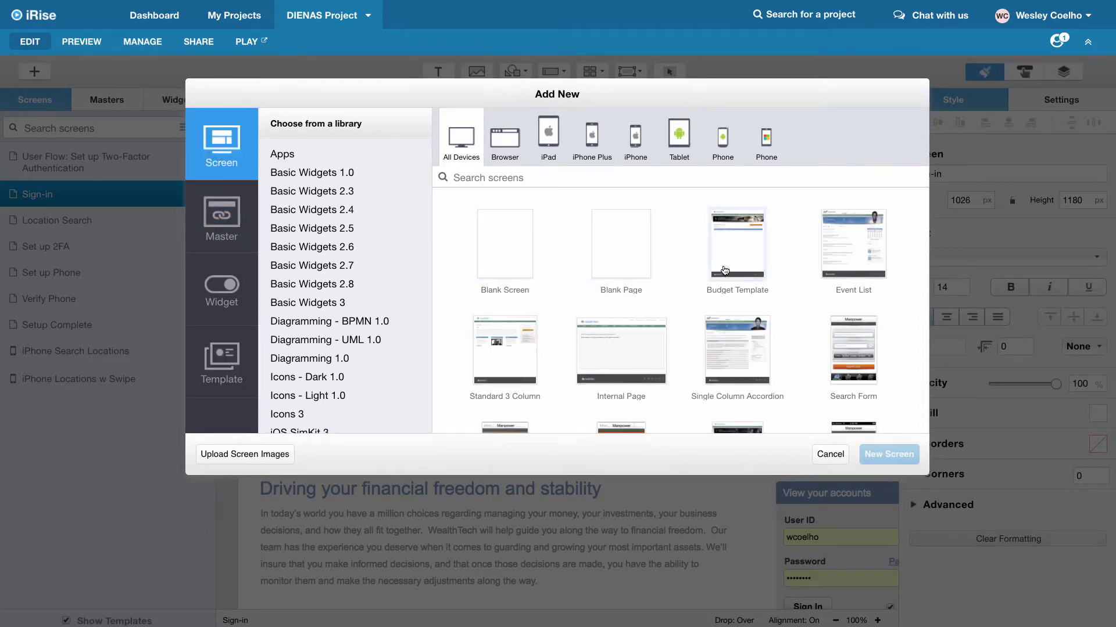
pyautogui.click(642, 361)
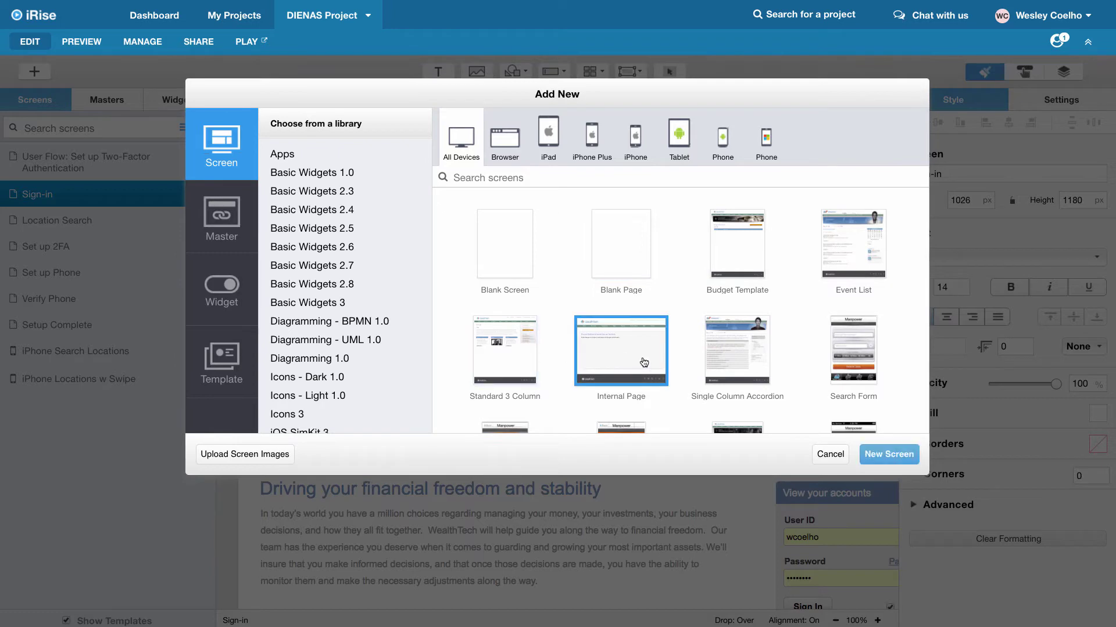
pyautogui.click(889, 454)
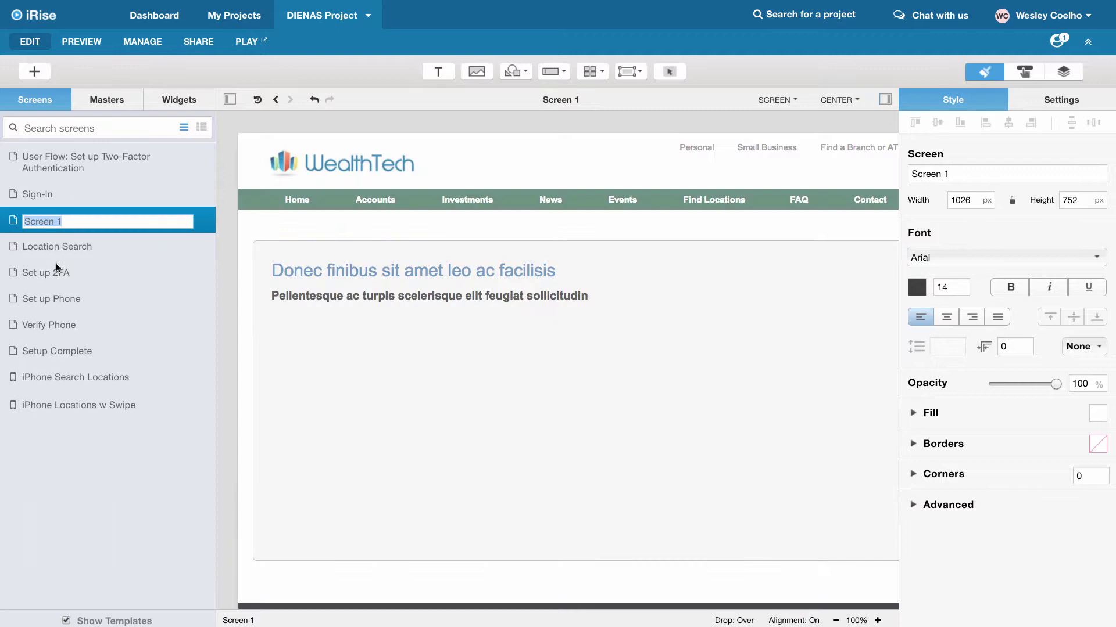
pyautogui.write('Demo chapter')
pyautogui.press('Return')
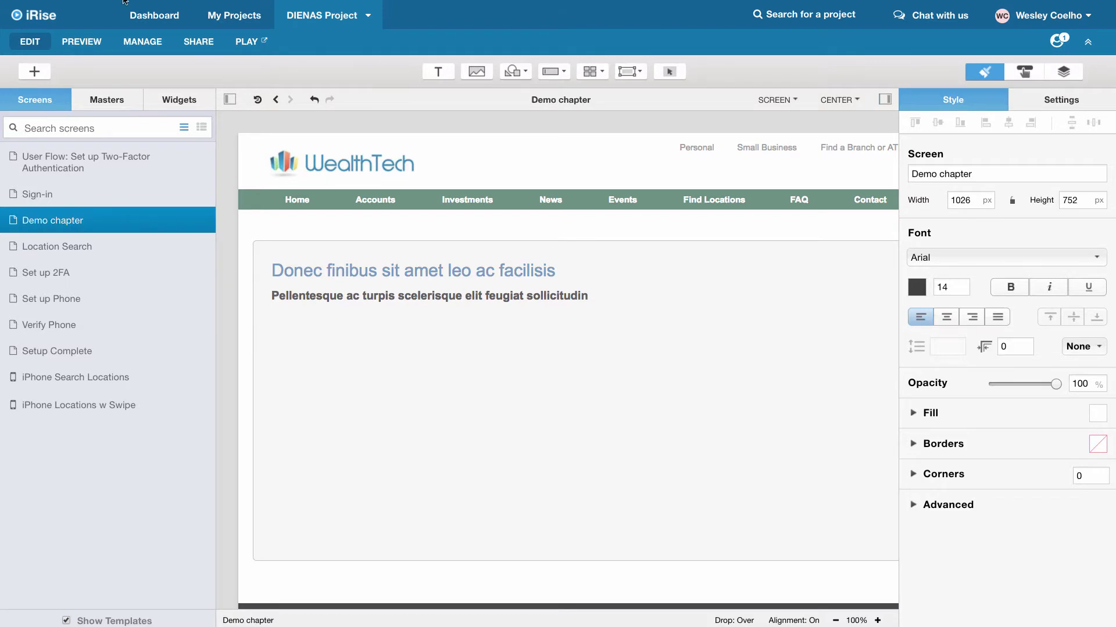
# Preview the Demo chapter screen and add the requirement 'Demo requirement' in the Requirements panel
pyautogui.click(250, 42)
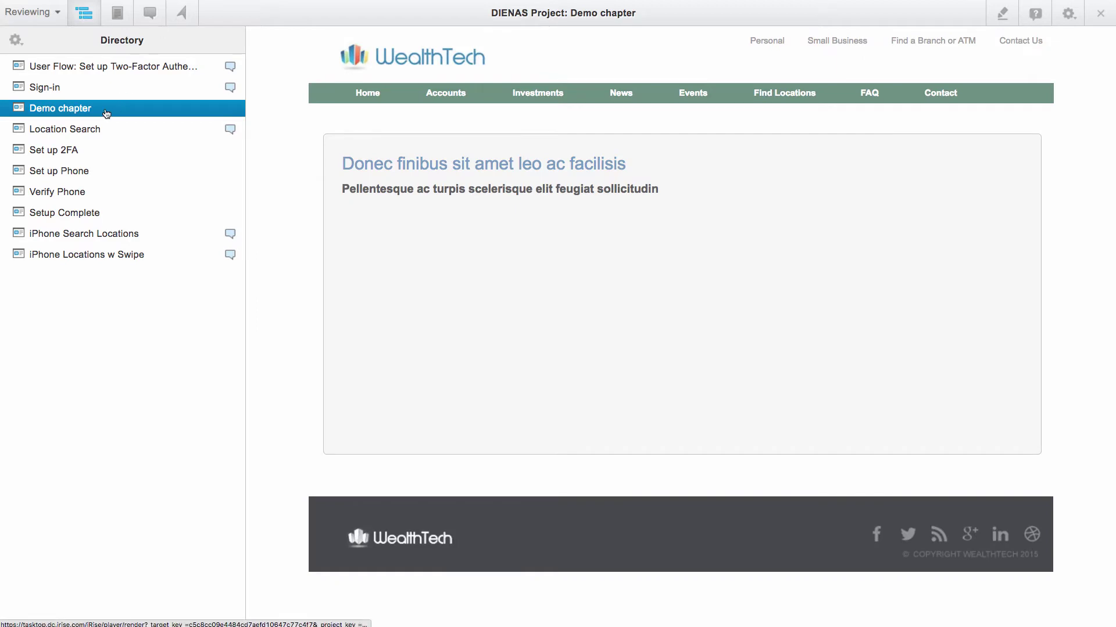
pyautogui.click(118, 11)
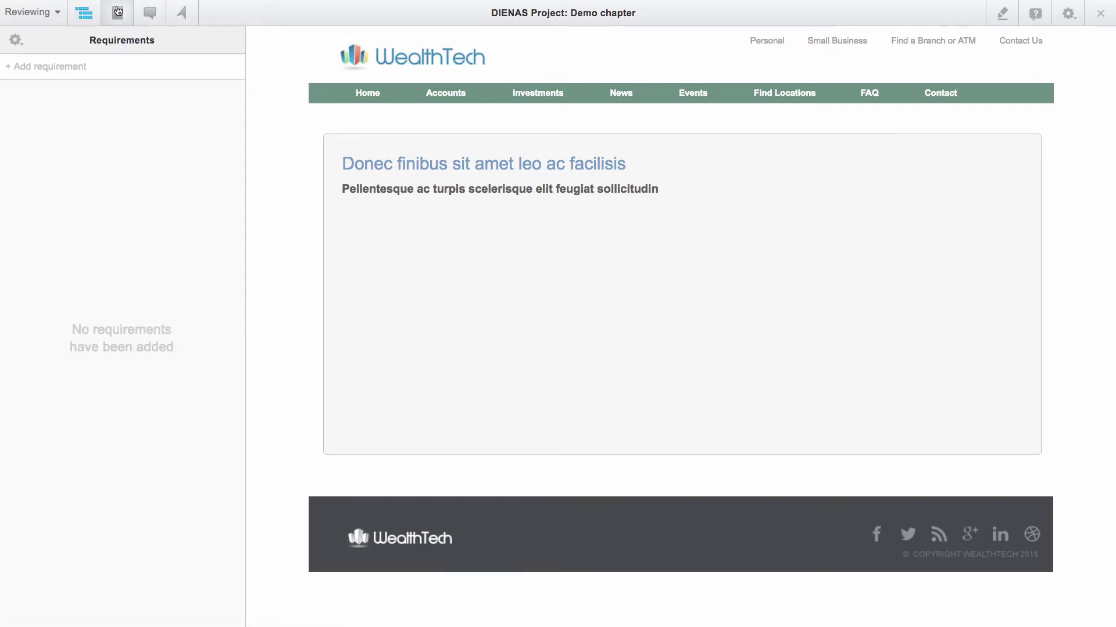
pyautogui.click(72, 66)
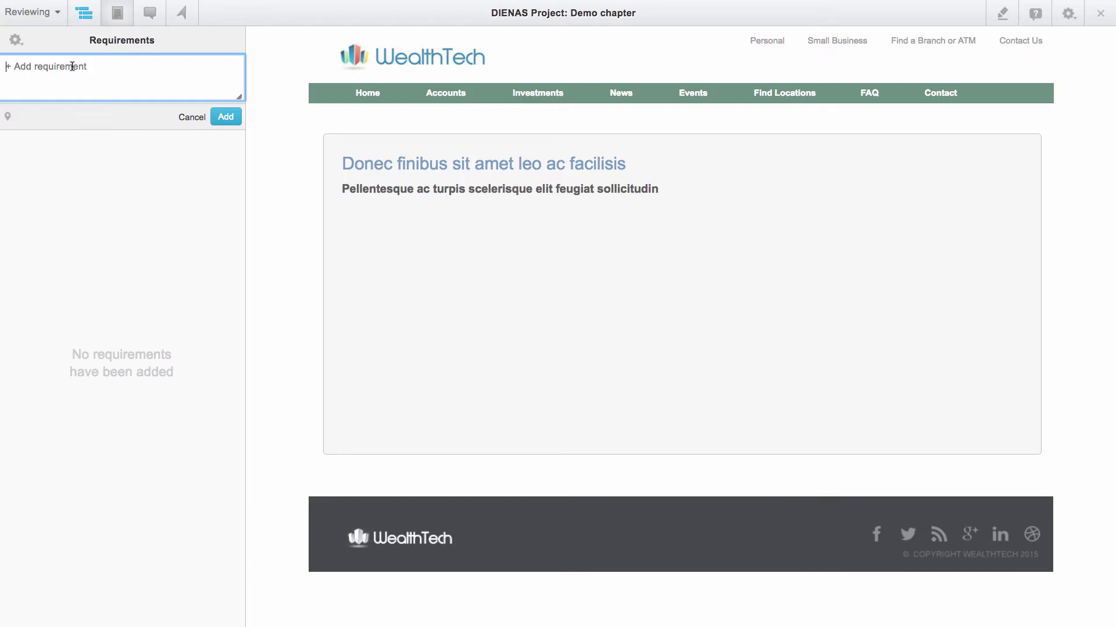
pyautogui.write('Demo requirement')
pyautogui.click(216, 120)
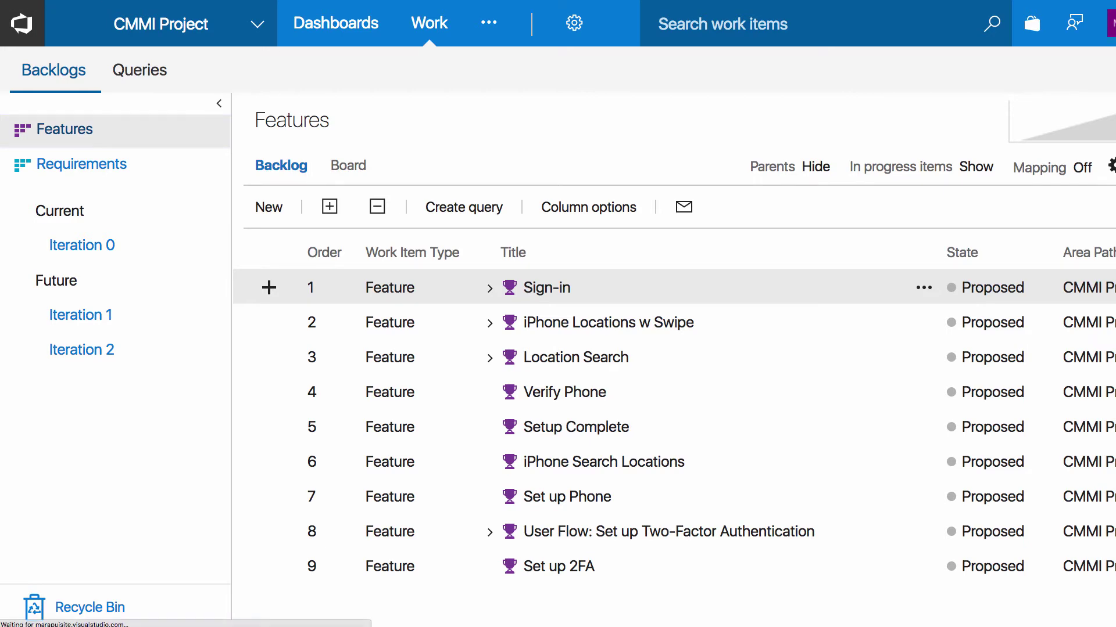
# Refresh the Features backlog and expand Demo chapter to reveal Demo requirement beneath it
pyautogui.click(407, 288)
pyautogui.keyDown('shift'); pyautogui.click(442, 322); pyautogui.keyUp('shift')
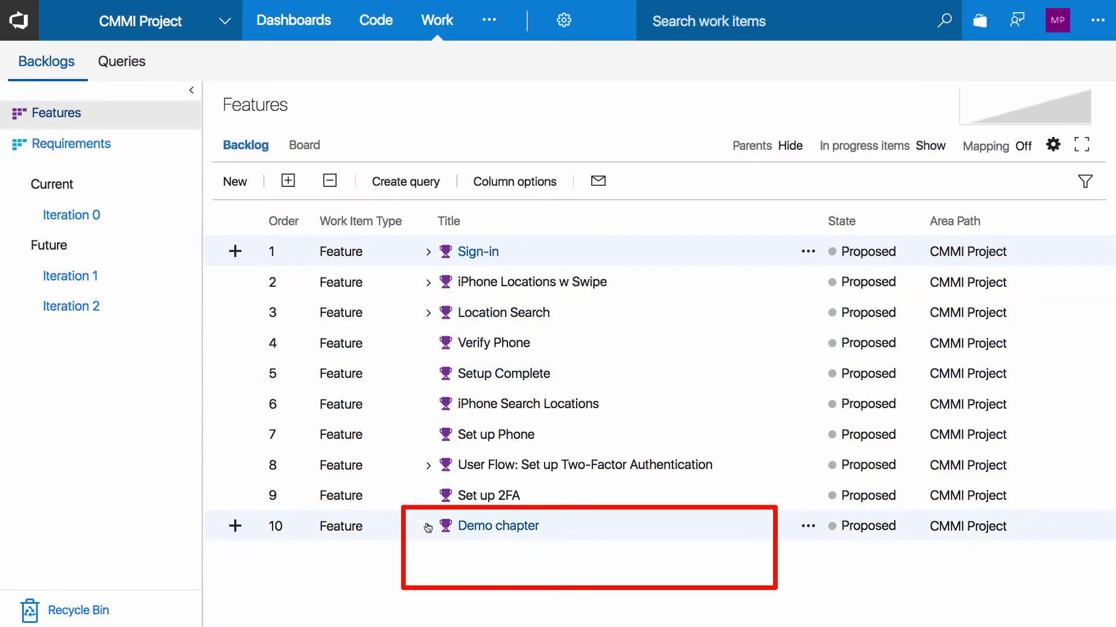
pyautogui.click(428, 528)
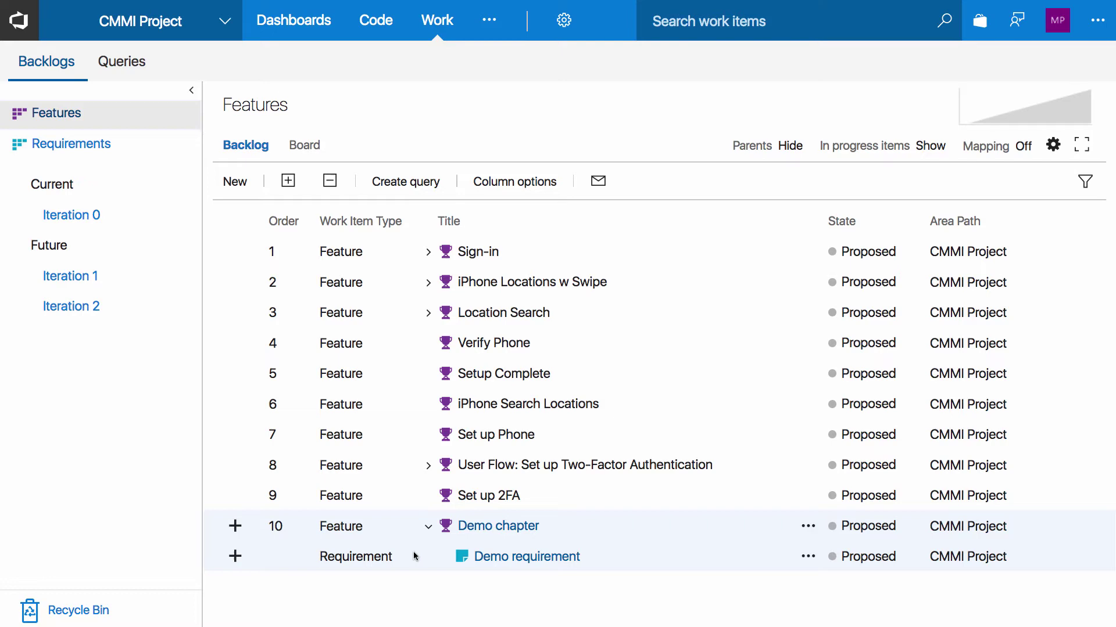
# Set the Demo requirement work item to Iteration 1 and state Active, then Save & Close
pyautogui.doubleClick(441, 560)
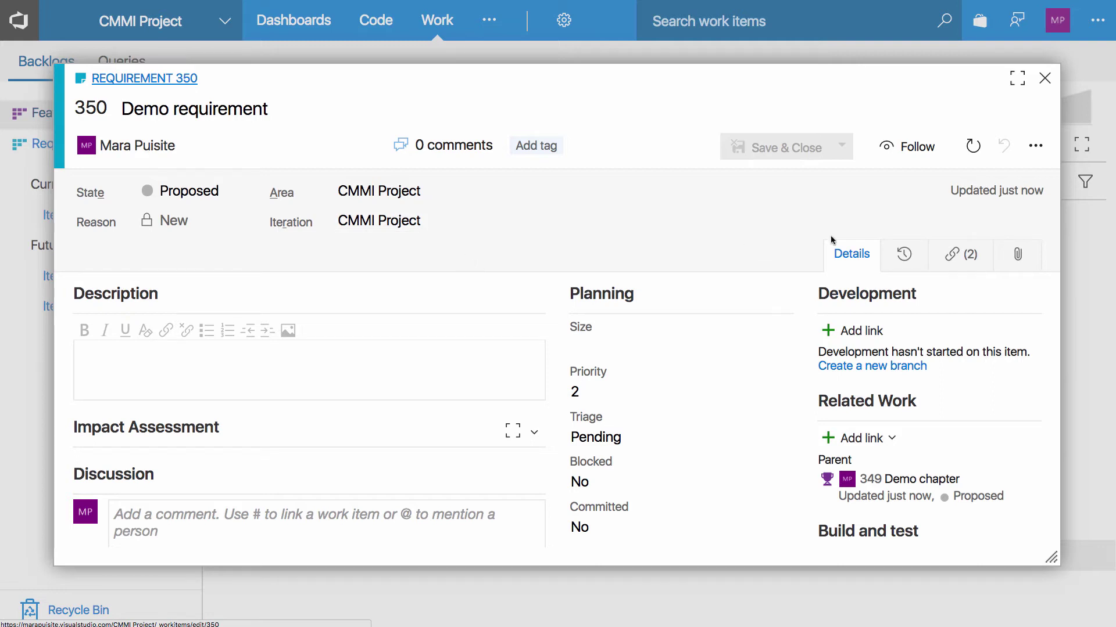
pyautogui.click(926, 221)
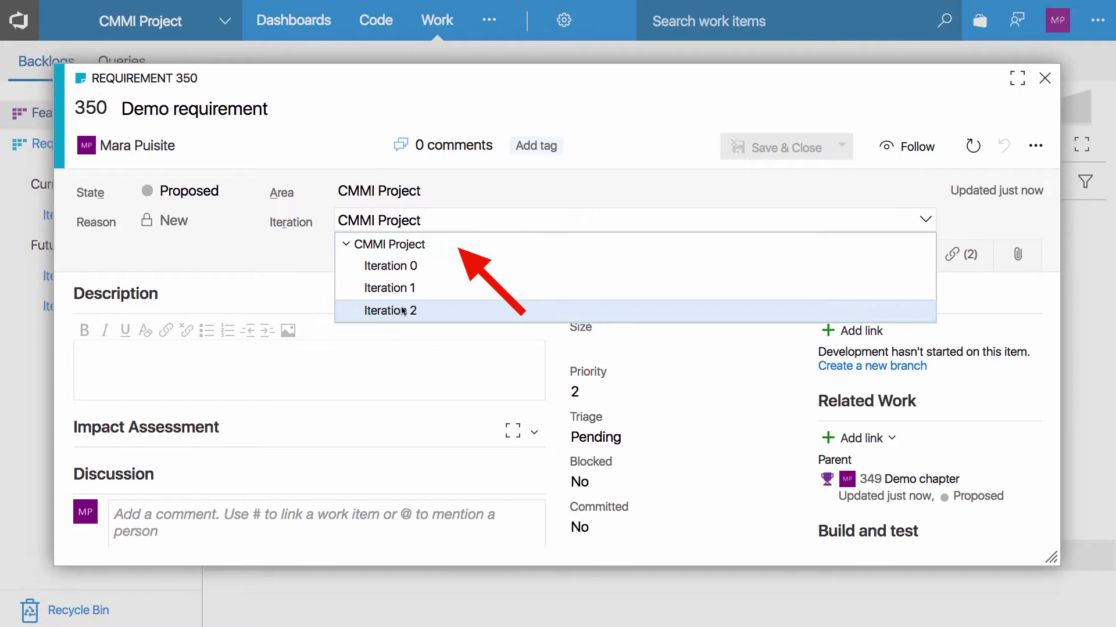
pyautogui.click(416, 290)
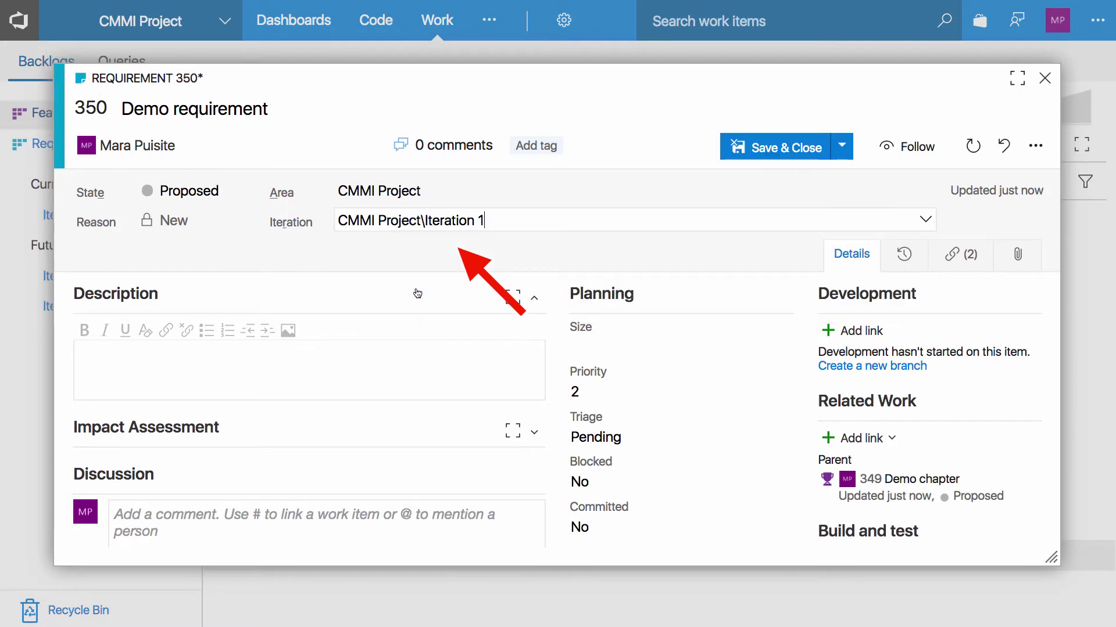
pyautogui.click(242, 191)
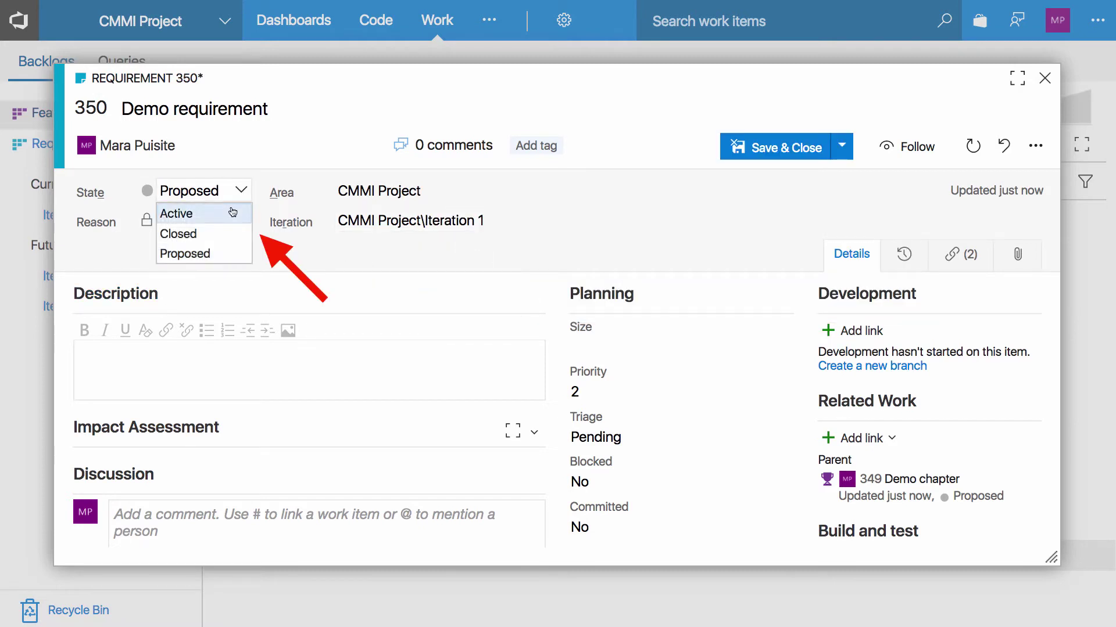
pyautogui.click(233, 212)
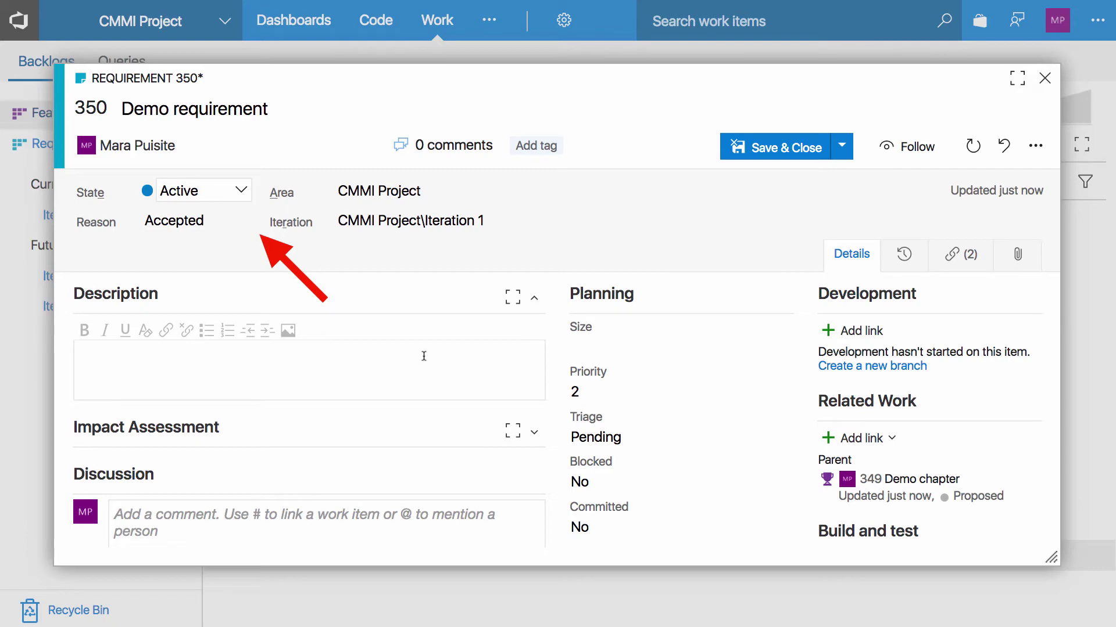
pyautogui.click(744, 149)
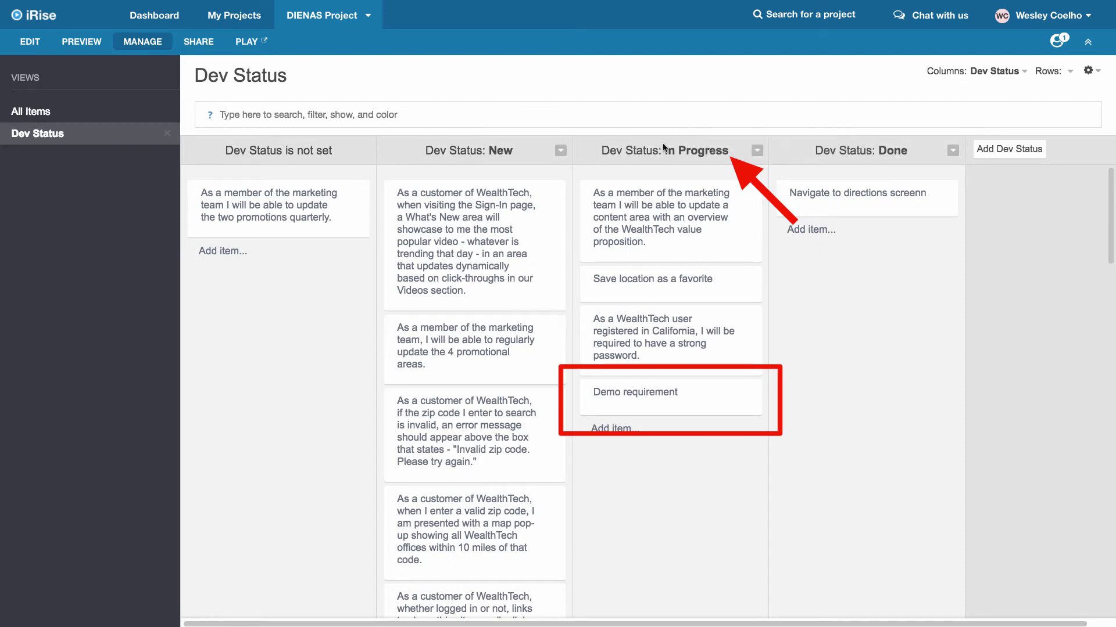
# Open the Demo requirement card's planning details from the Dev Status board
pyautogui.click(747, 396)
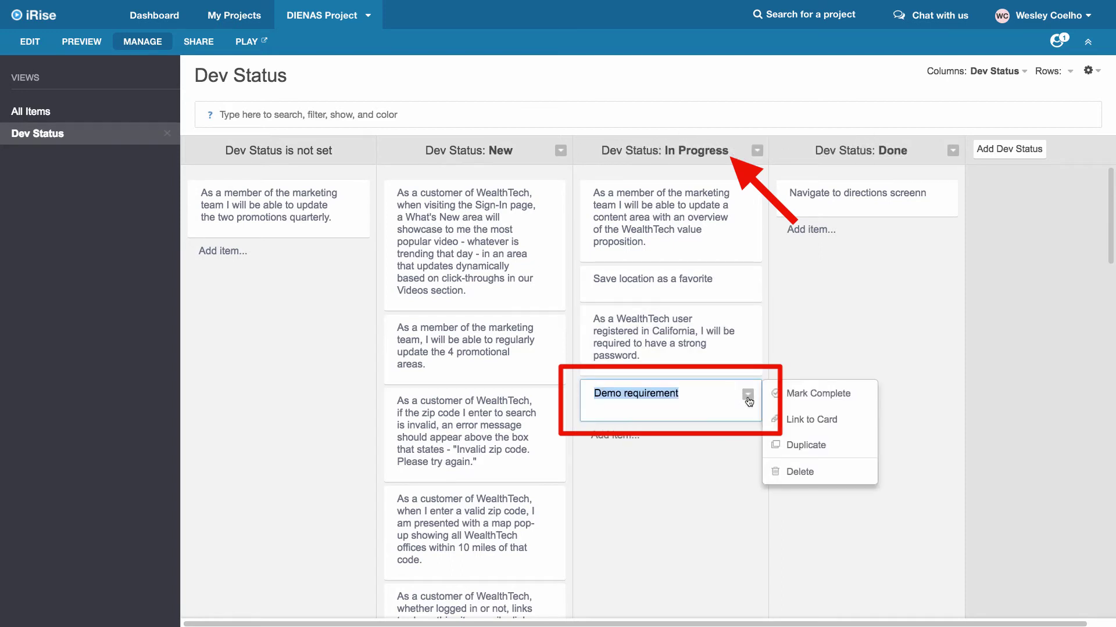
pyautogui.hotkey('alt', 'shift', 'Left')
pyautogui.click(662, 455)
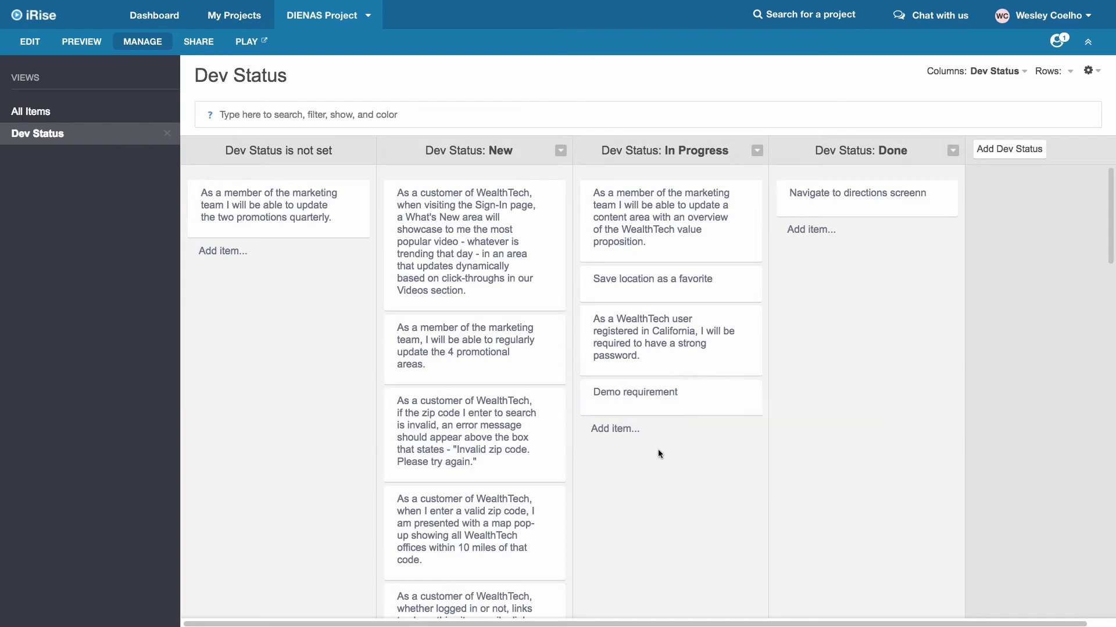
pyautogui.click(644, 397)
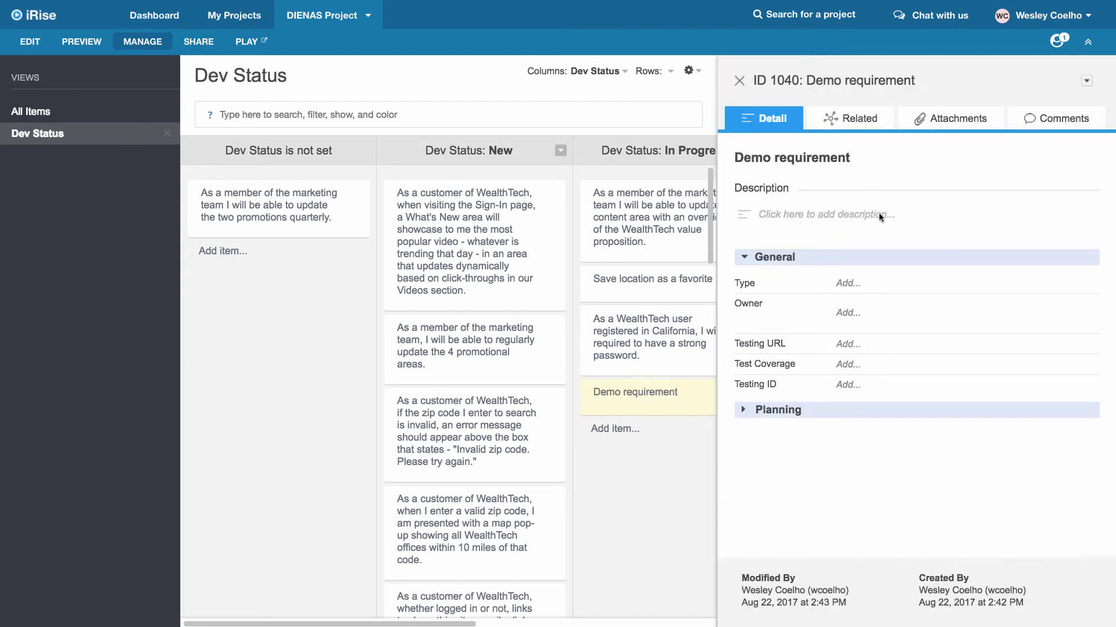
pyautogui.click(738, 409)
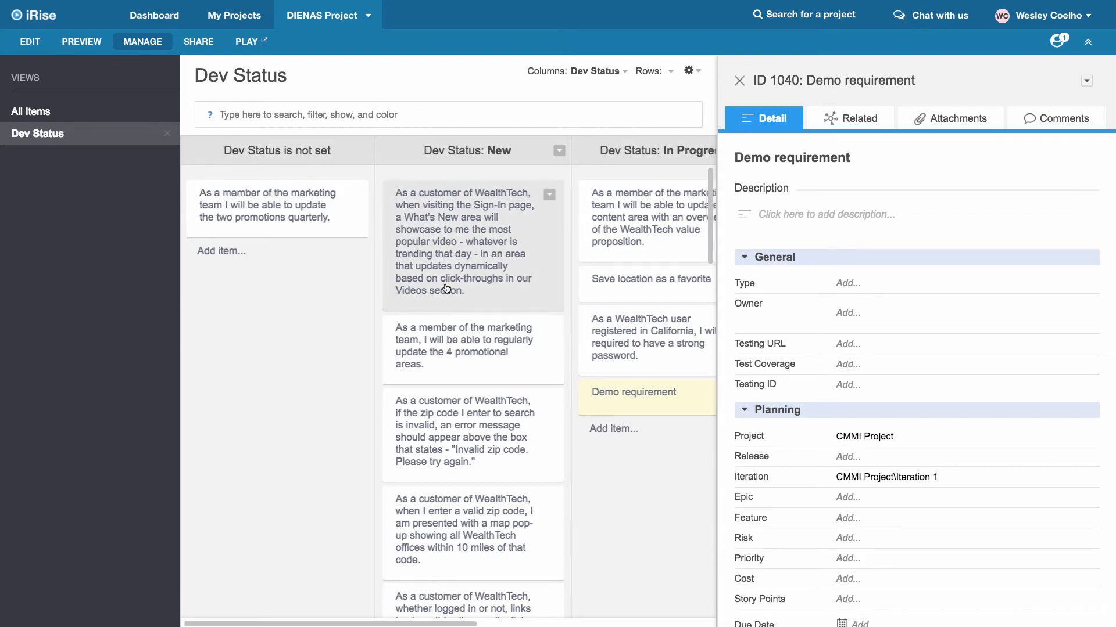
# Highlight the synced CMMI Project\Iteration 1 values and the In Progress Dev Status
pyautogui.hscroll(5, 446, 289)
pyautogui.hscroll(2, 446, 288)
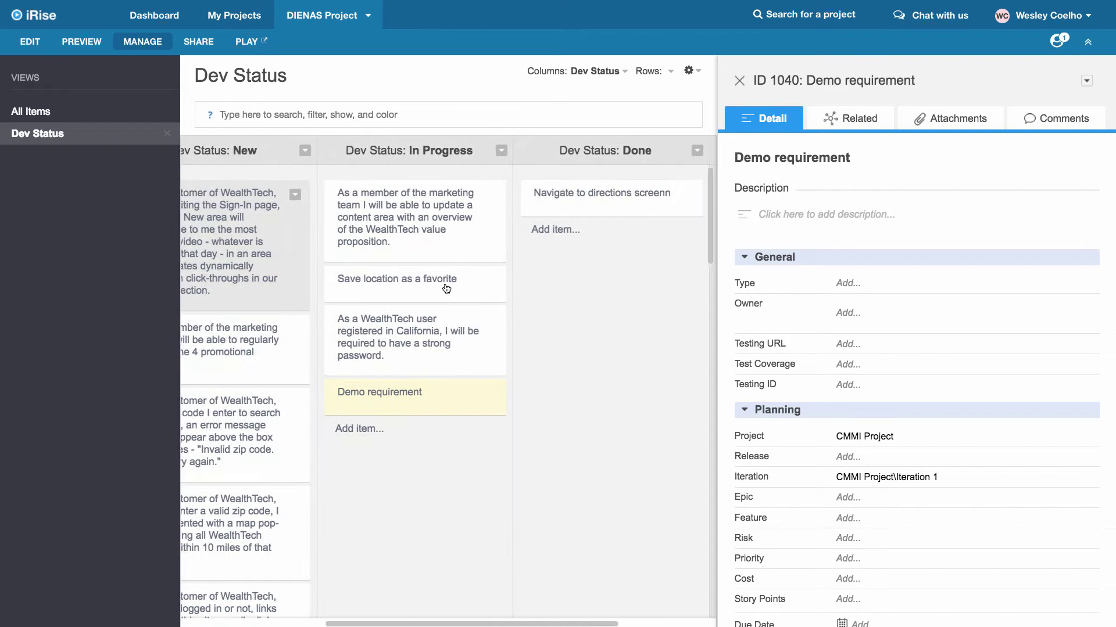
pyautogui.scroll(-3, 821, 363)
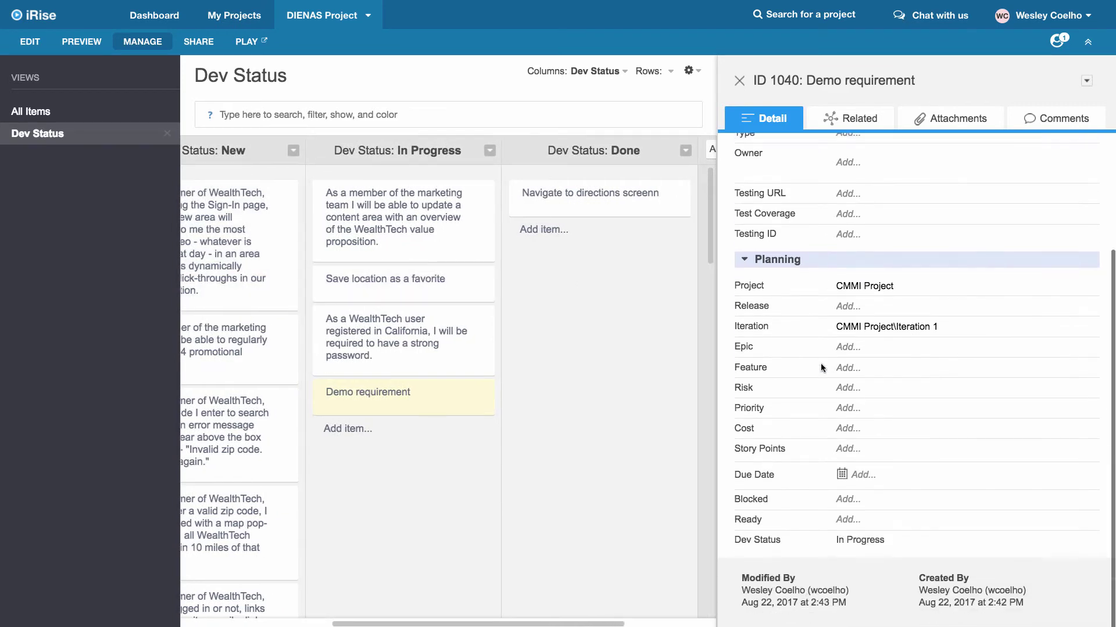
pyautogui.tripleClick(862, 330)
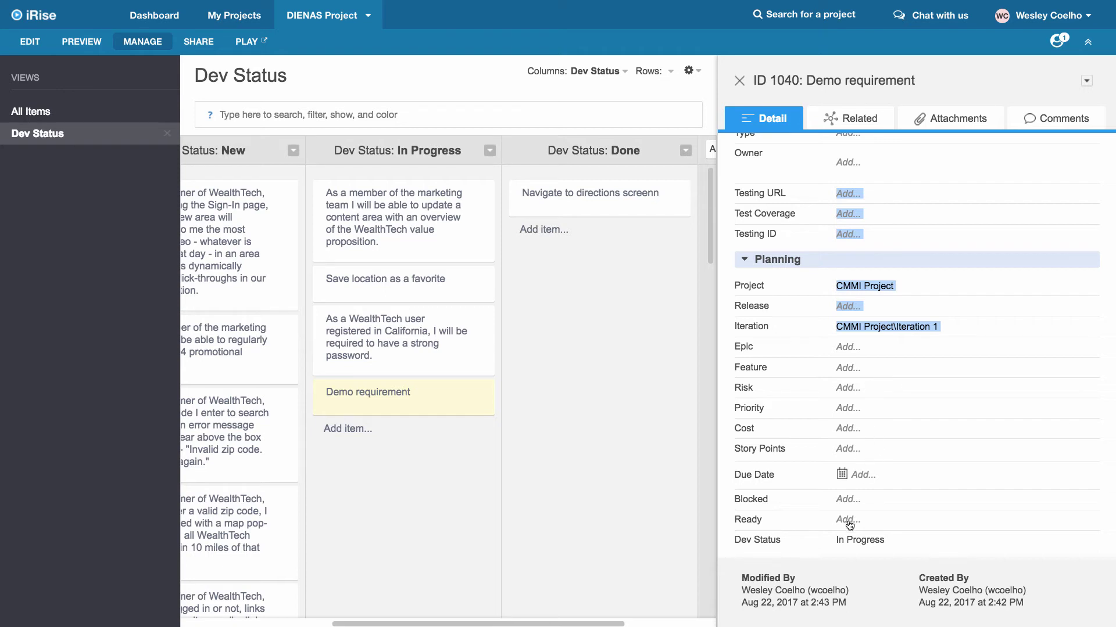
pyautogui.click(933, 544)
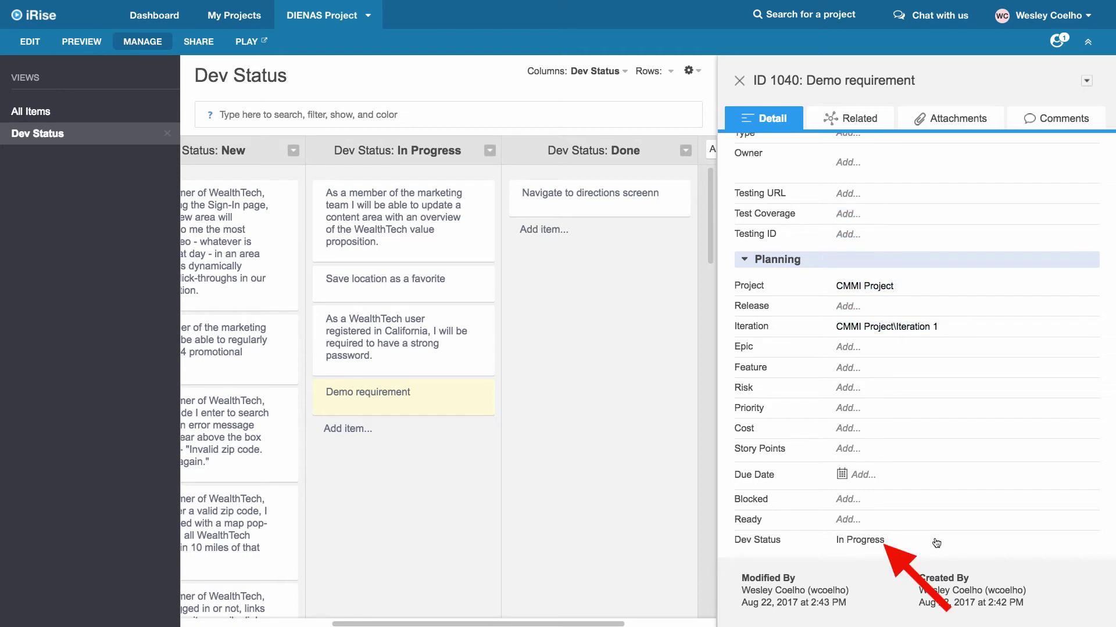
# Show Demo requirement's Related items: parent screen Demo chapter and the VSTS work item 350 Agile URL
pyautogui.click(840, 123)
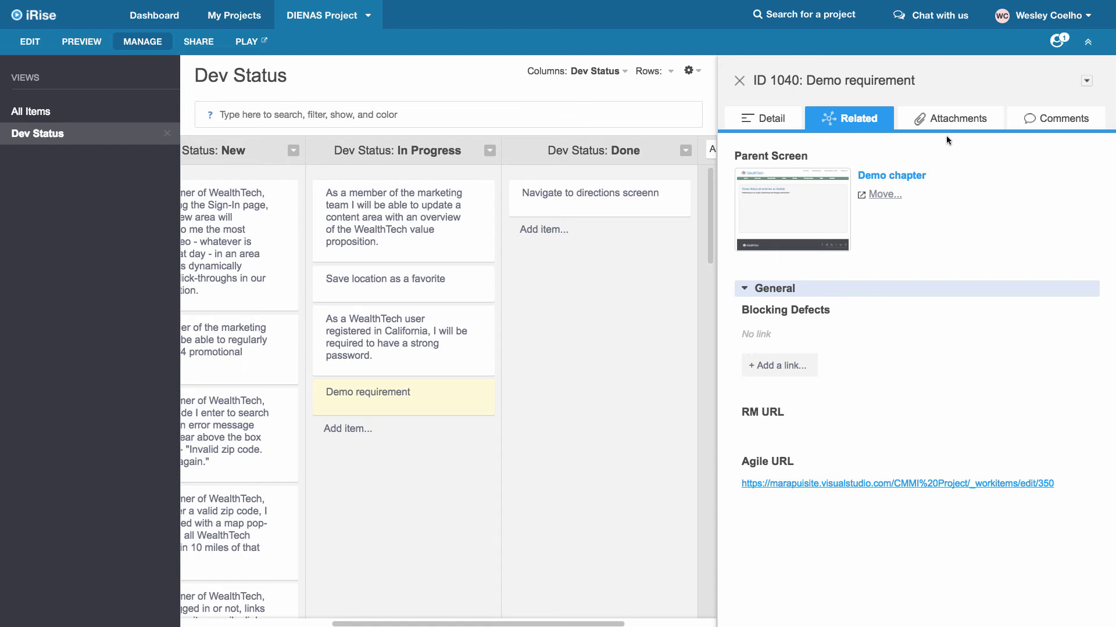
# Attach the first screenshot from Desktop > Screenshots to Demo requirement
pyautogui.click(942, 120)
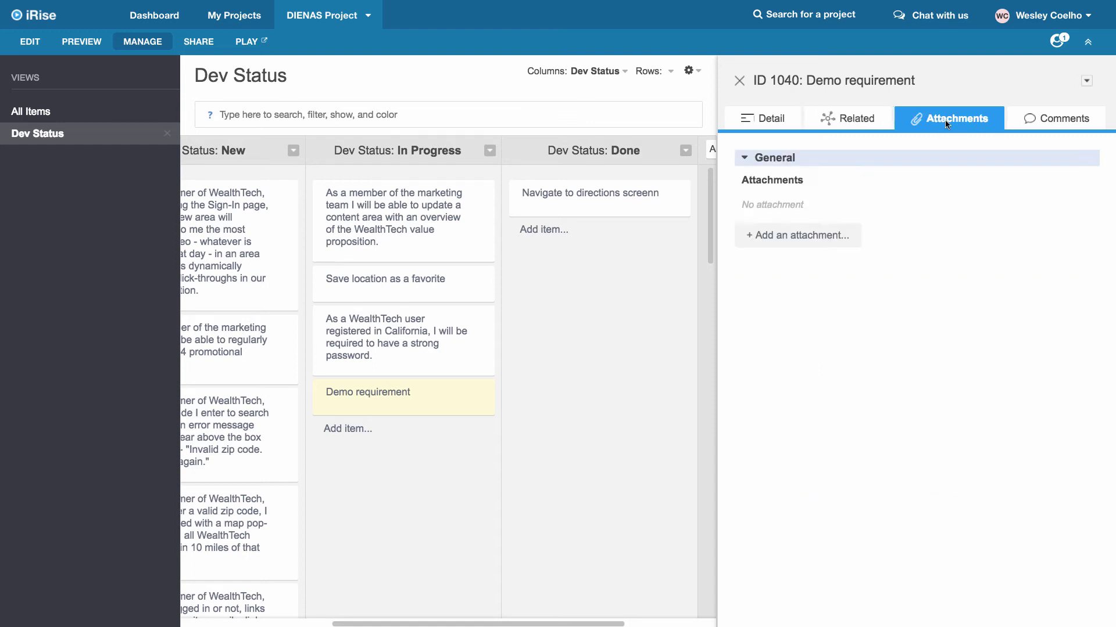
pyautogui.click(793, 235)
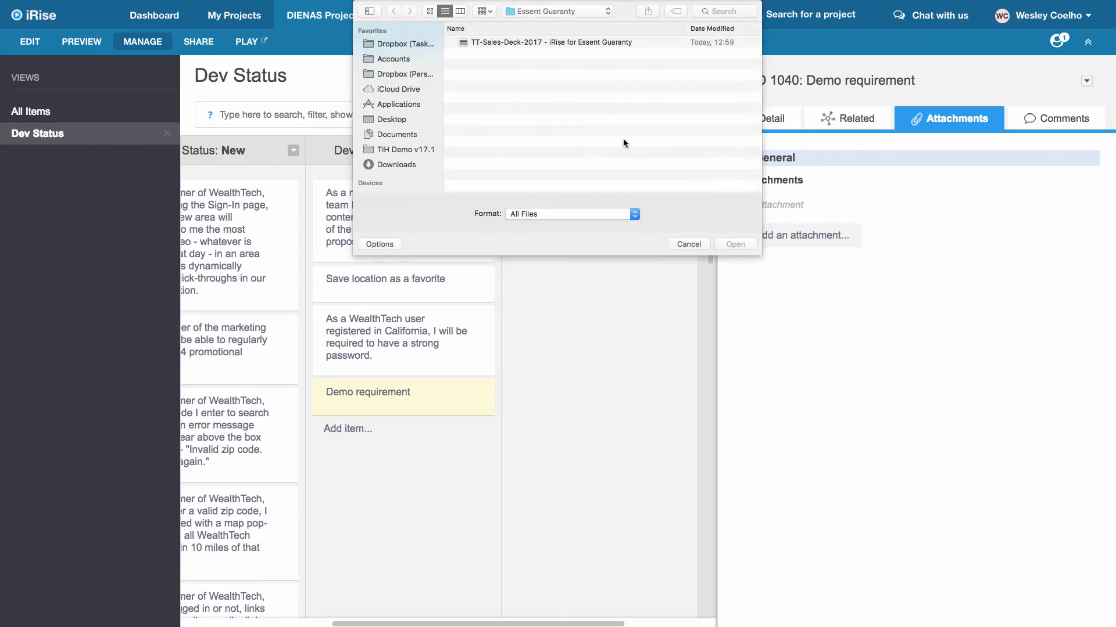
pyautogui.click(386, 119)
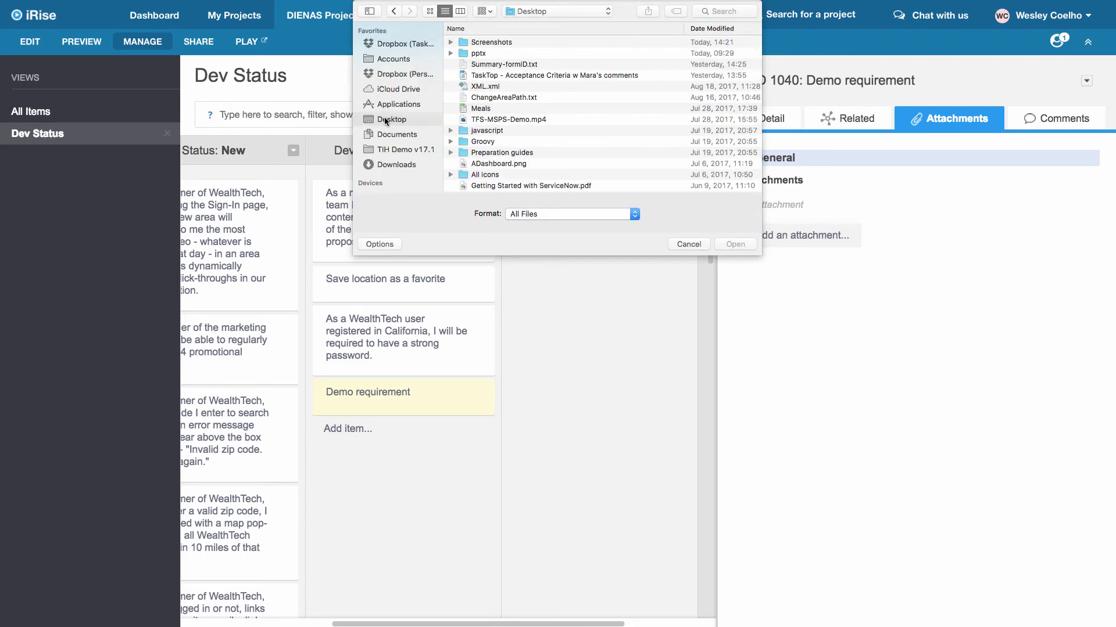
pyautogui.doubleClick(519, 42)
pyautogui.doubleClick(521, 42)
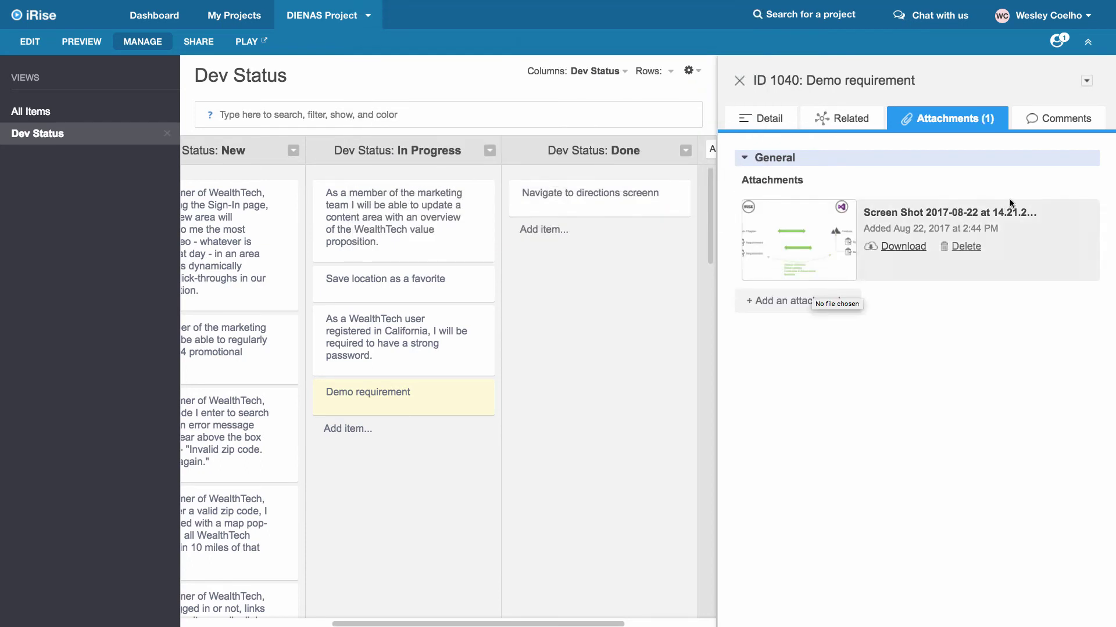
# Post the comment 'questions' on Demo requirement's Comments tab
pyautogui.click(1048, 120)
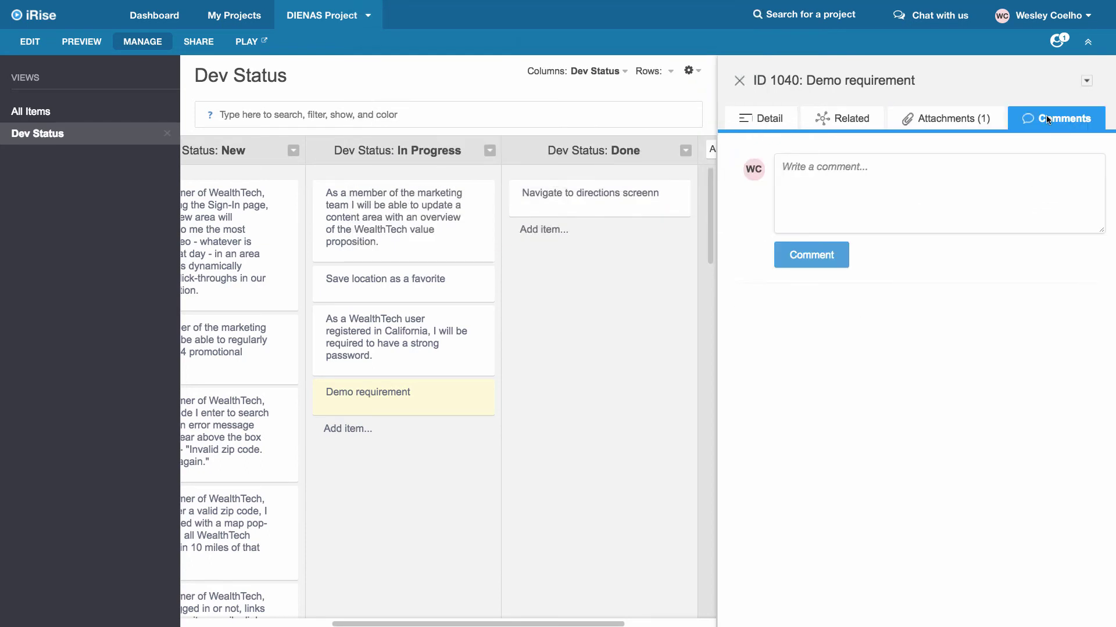
pyautogui.click(910, 181)
pyautogui.write('questions')
pyautogui.click(797, 256)
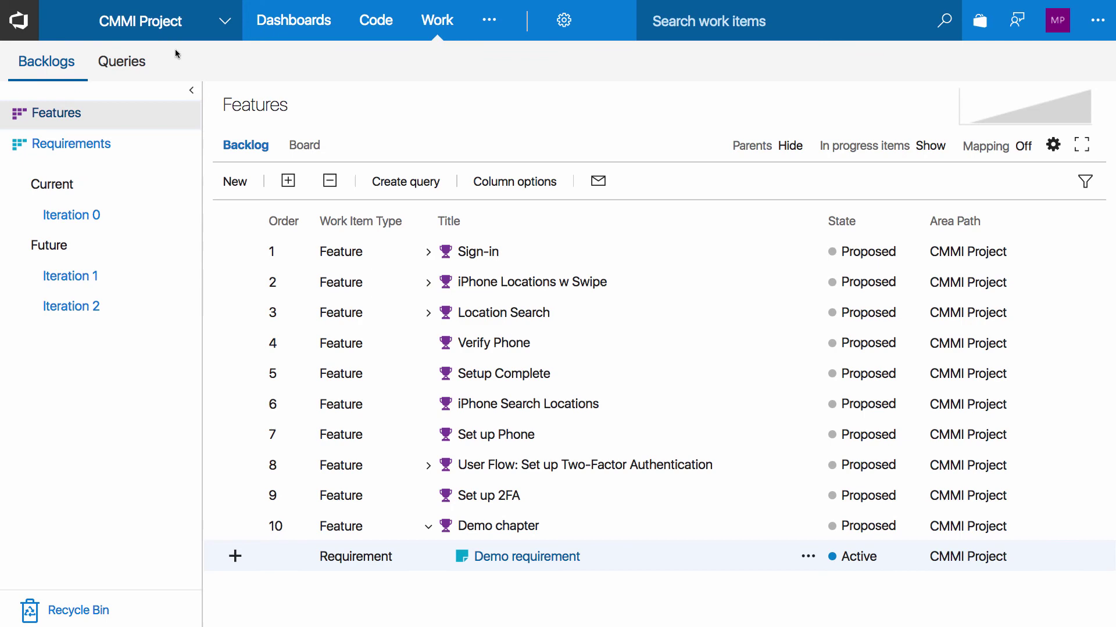
# Refresh the backlog and open the Demo requirement work item under Demo chapter
pyautogui.press('super+r')
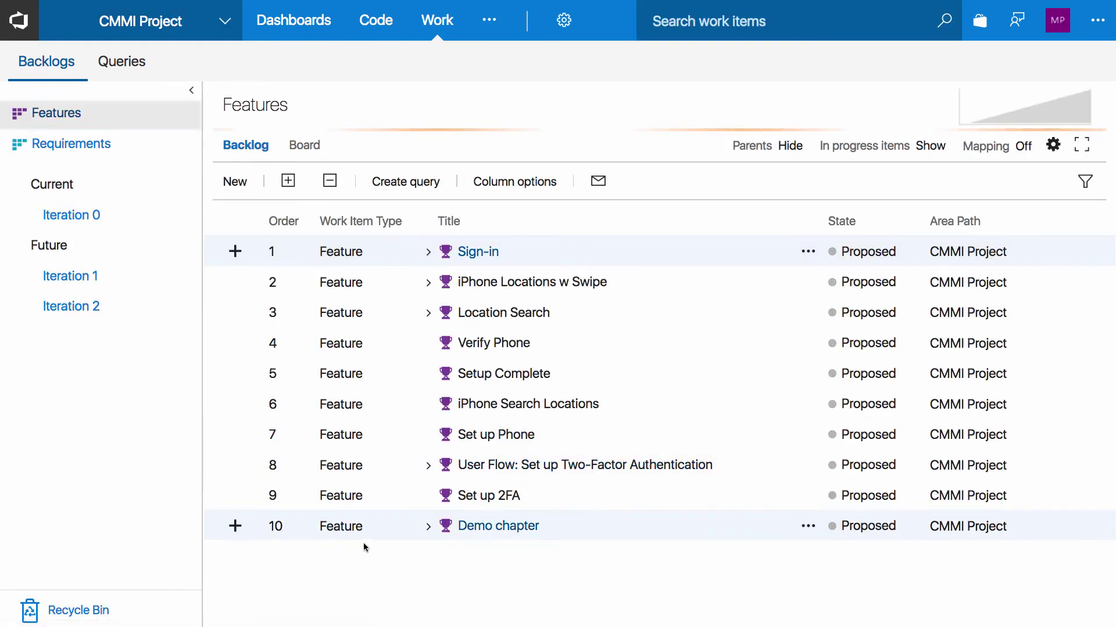
pyautogui.click(427, 527)
pyautogui.doubleClick(425, 565)
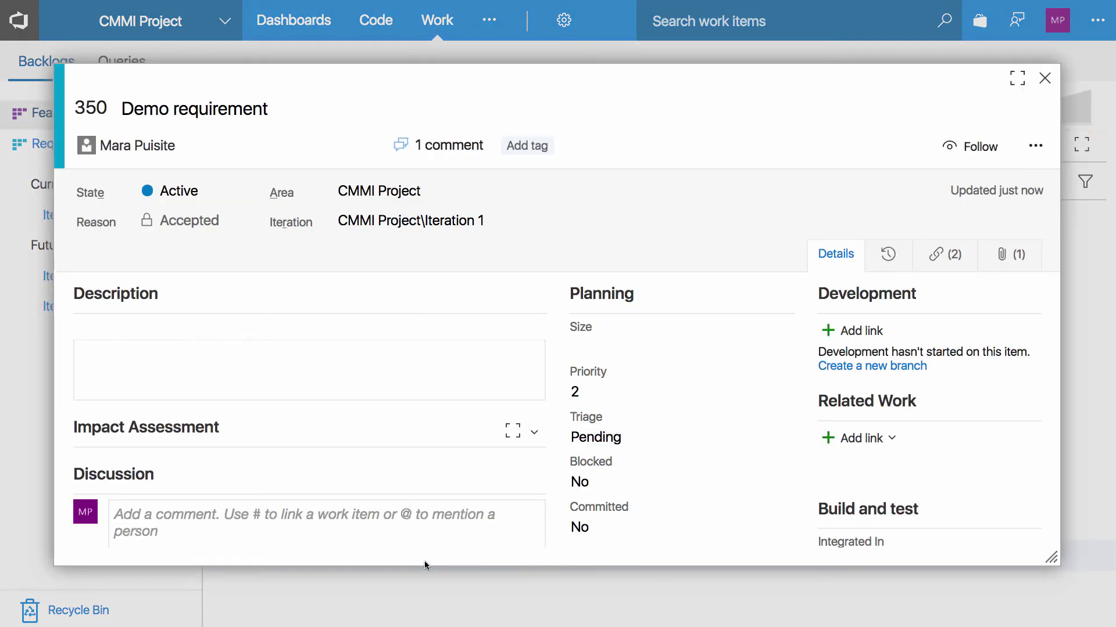
# Check the synced screenshot attachment and 'questions' comment, then begin a discussion reply
pyautogui.click(1014, 260)
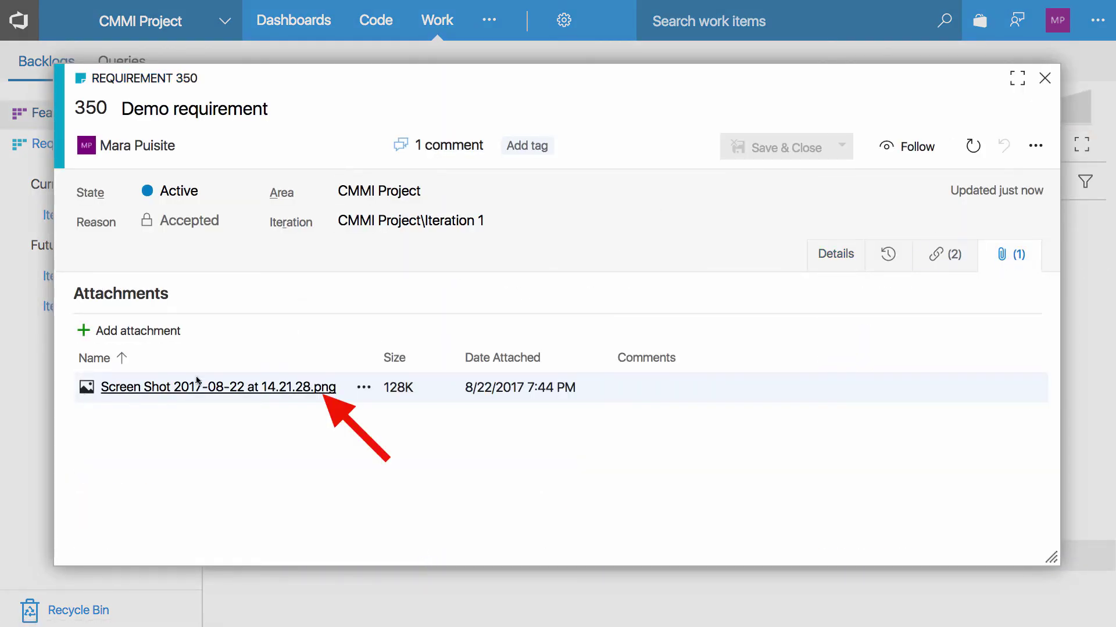
pyautogui.click(400, 148)
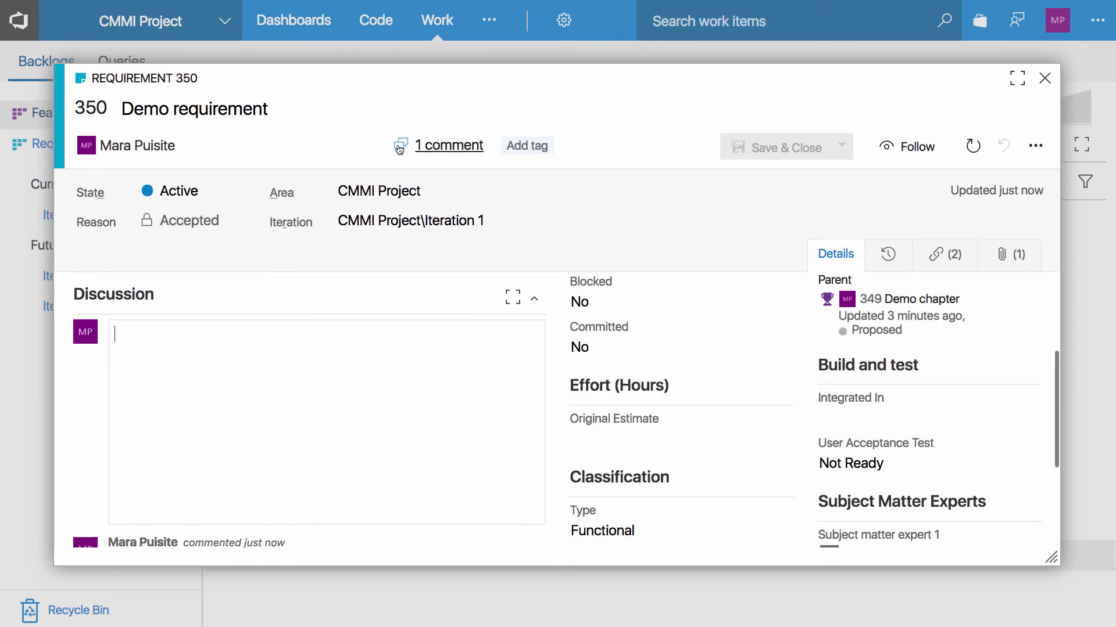
pyautogui.scroll(-4, 267, 366)
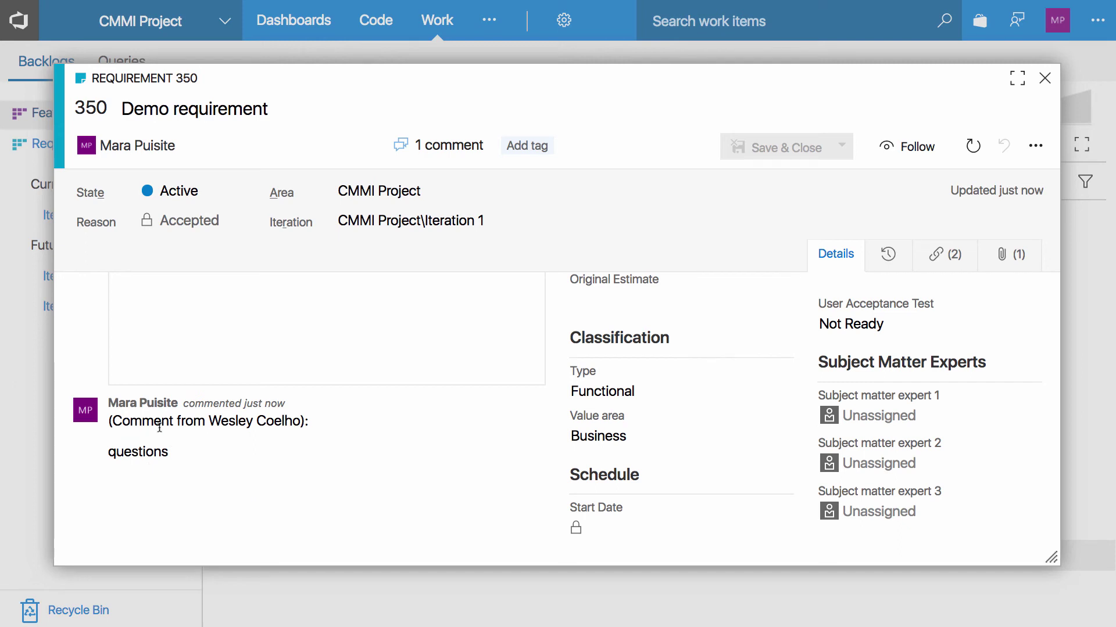
pyautogui.scroll(3, 215, 386)
pyautogui.click(296, 386)
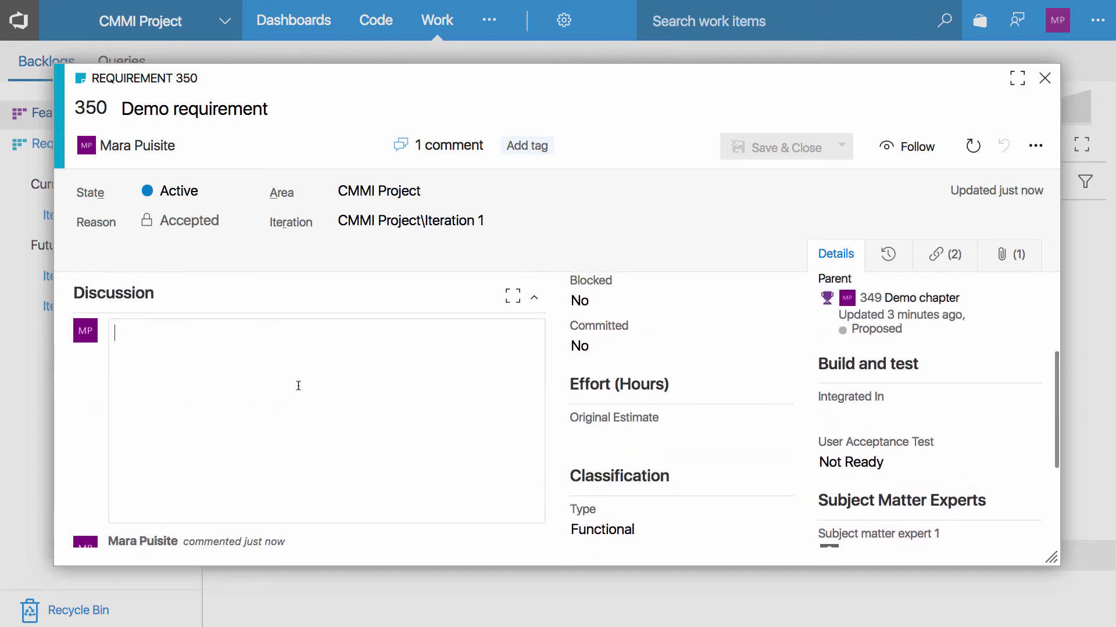
# Reply 'comment back, finished' on the Demo work item, set State to Closed, and save
pyautogui.write('comment')
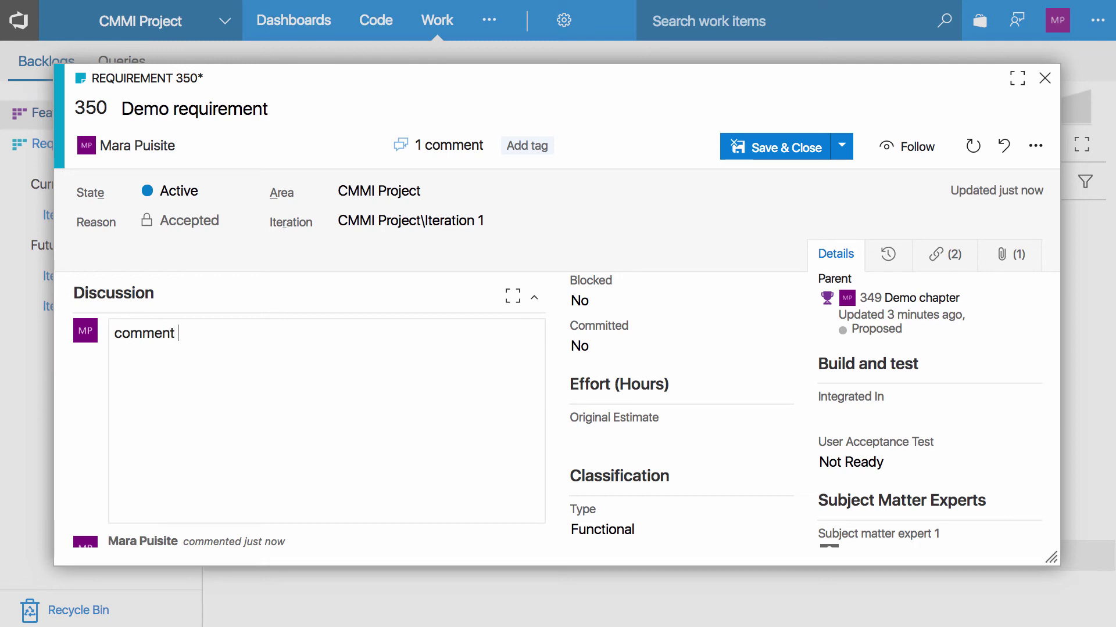
pyautogui.write(' back, finished')
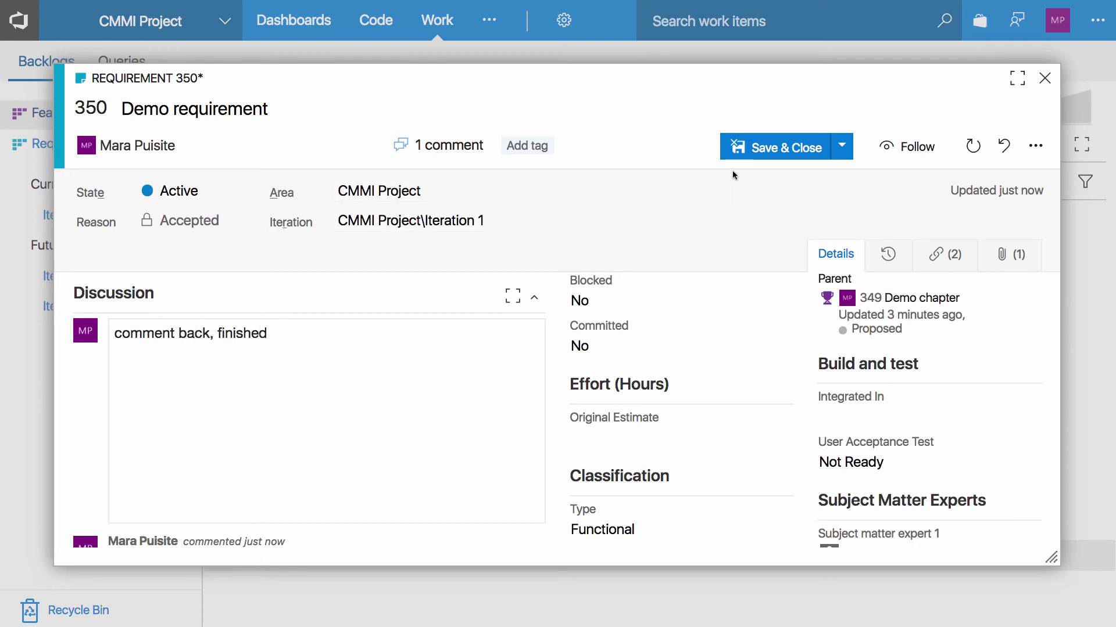
pyautogui.click(241, 192)
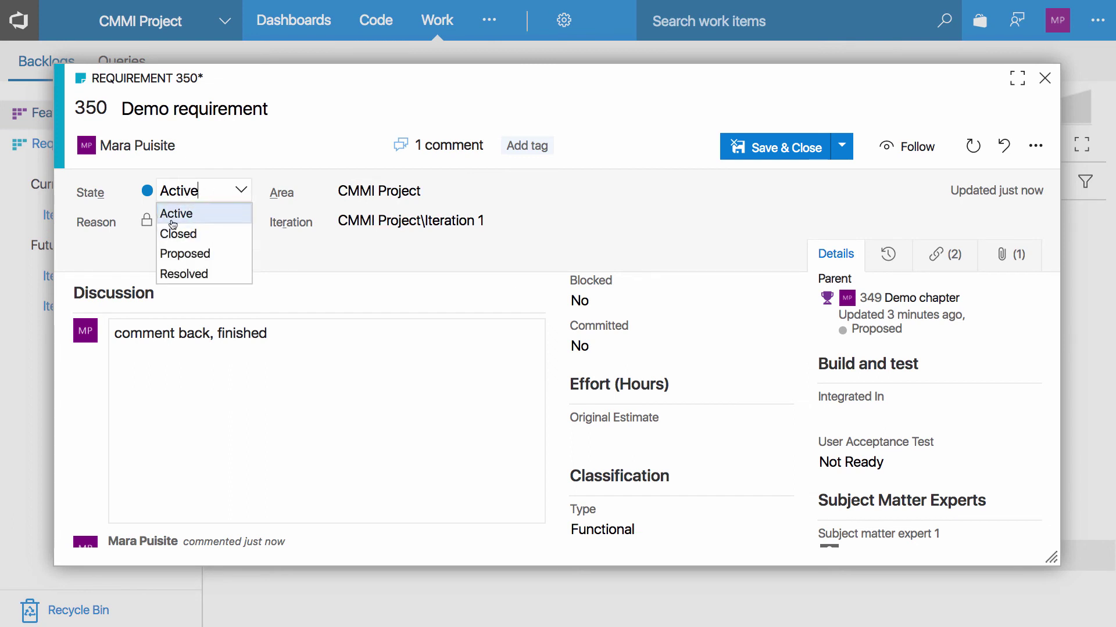
pyautogui.click(204, 234)
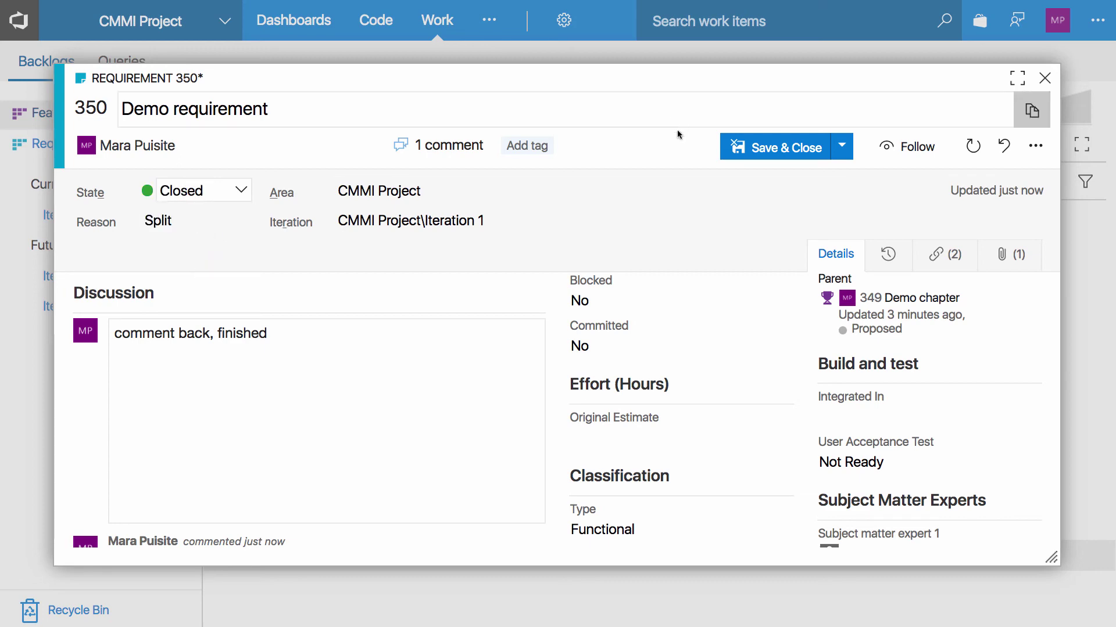
pyautogui.click(739, 148)
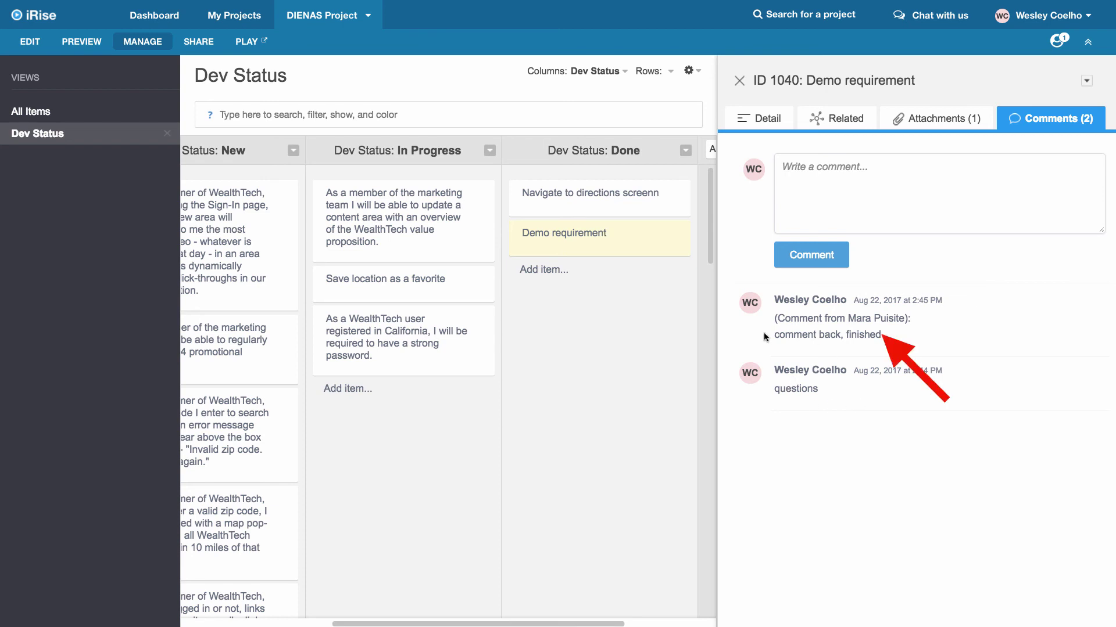
# Check the synced 'comment back, finished' reply, then show the Demo requirement's related items
pyautogui.moveTo(762, 332); pyautogui.dragTo(925, 335)
pyautogui.click(925, 334)
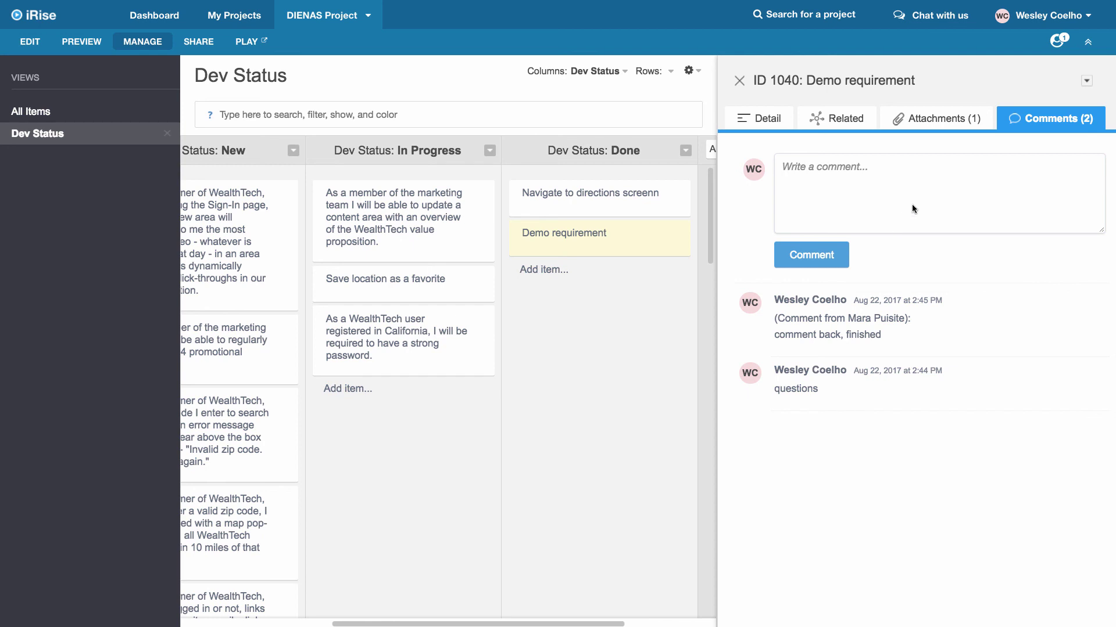
pyautogui.click(840, 118)
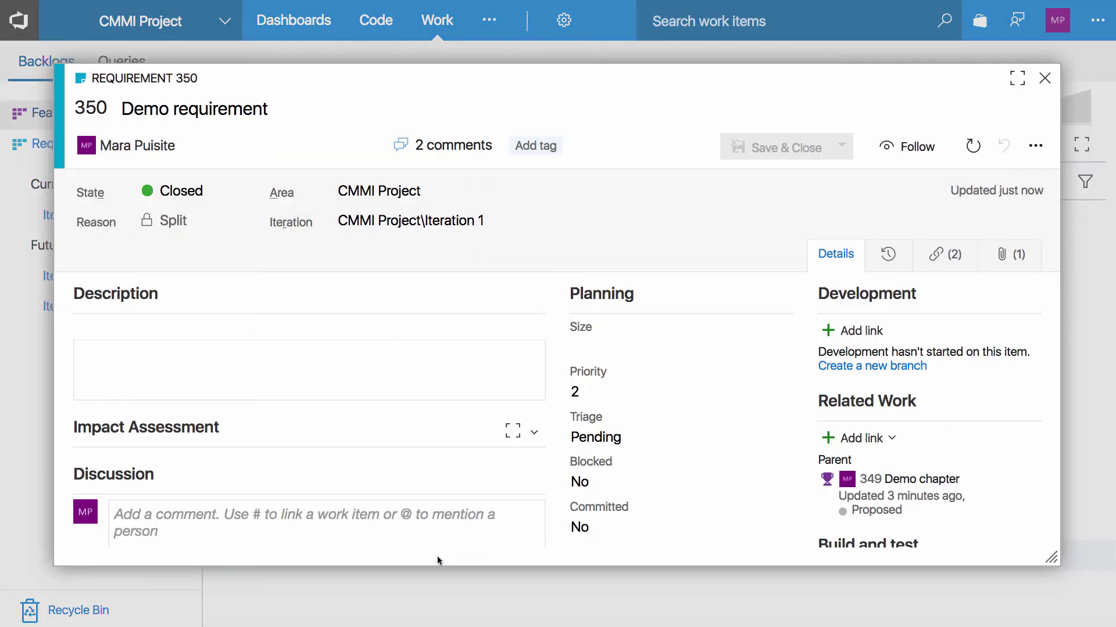
# Show Requirement 350's links, including the iRise hyperlink and parent 349 Demo chapter
pyautogui.click(957, 256)
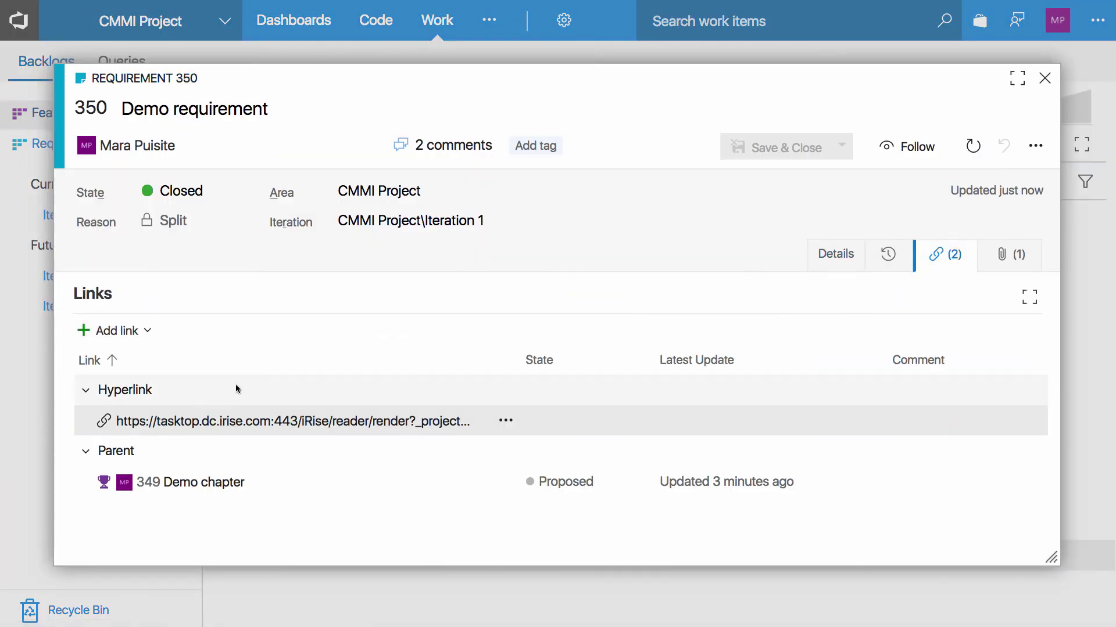